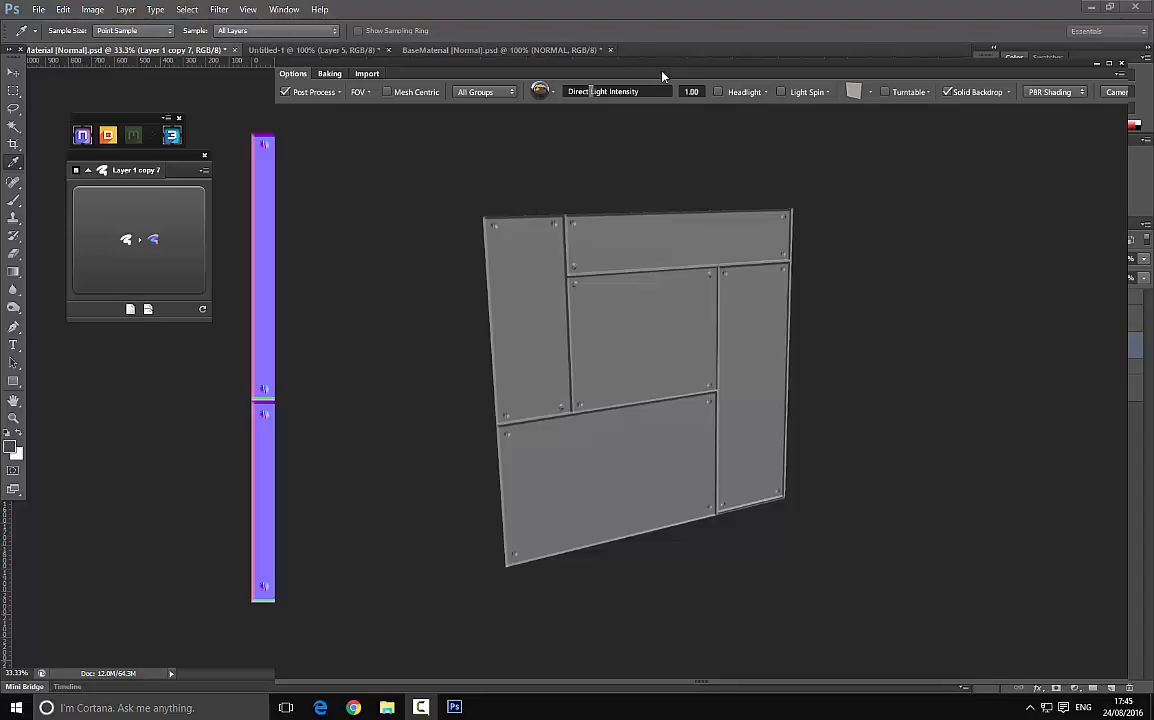
- Close the 3D preview and convert a rectangular selection about 700 px wide in the middle panel into a normal-map shape
{"action": "left_click_drag", "start_coordinate": [702, 76], "coordinate": [635, 72]}
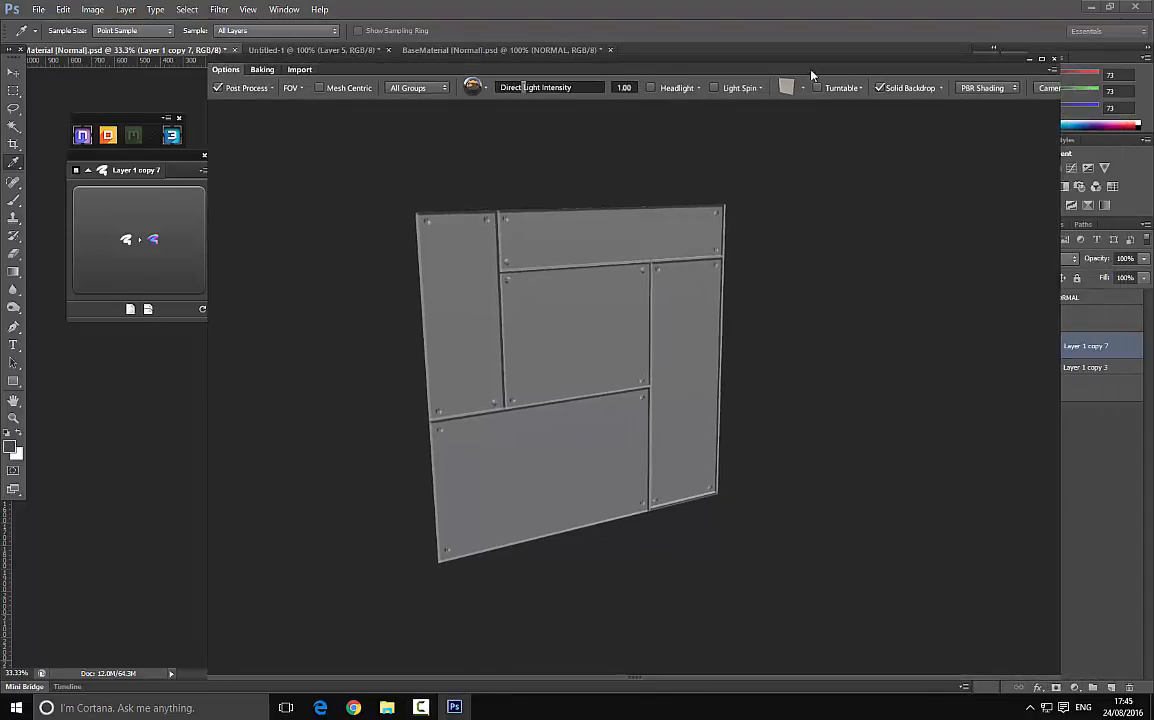
{"action": "left_click", "coordinate": [1053, 62]}
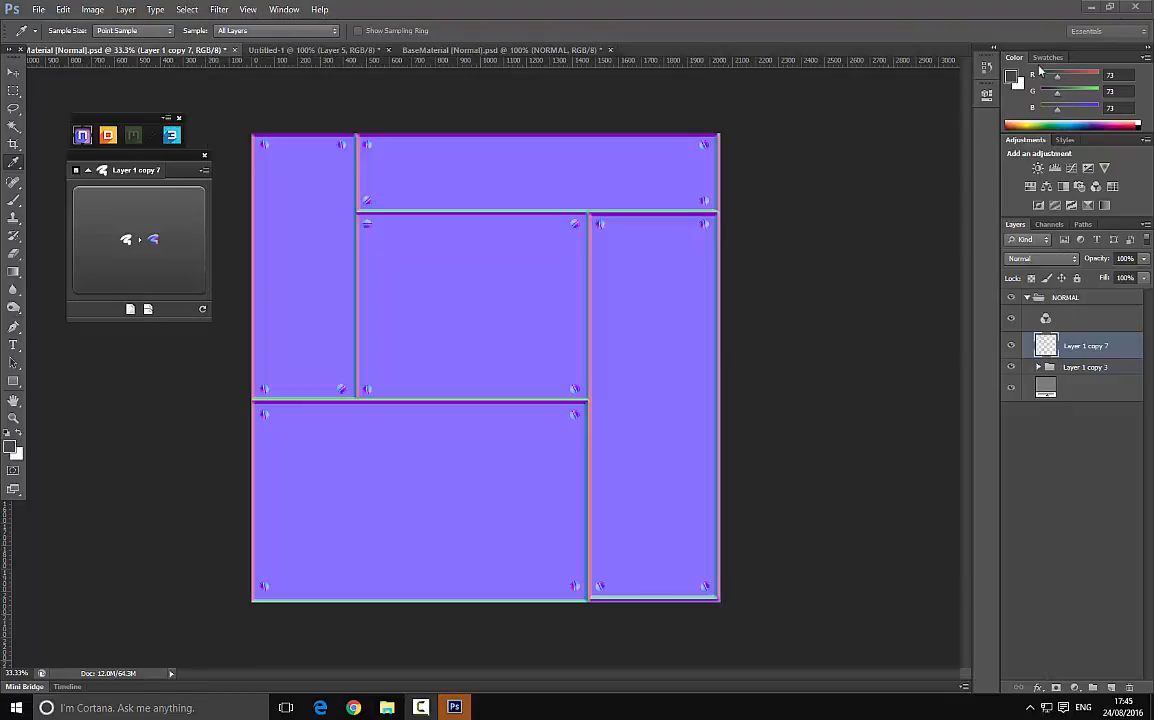
{"action": "left_click", "coordinate": [14, 90]}
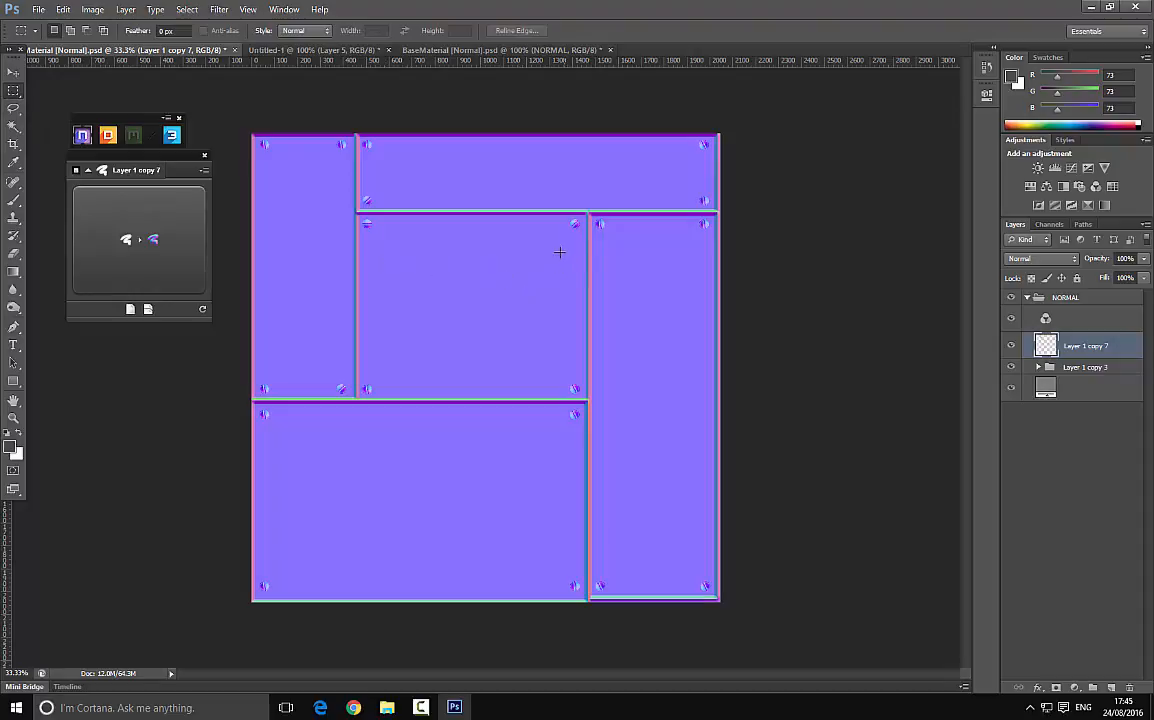
{"action": "left_click_drag", "start_coordinate": [388, 260], "coordinate": [549, 326]}
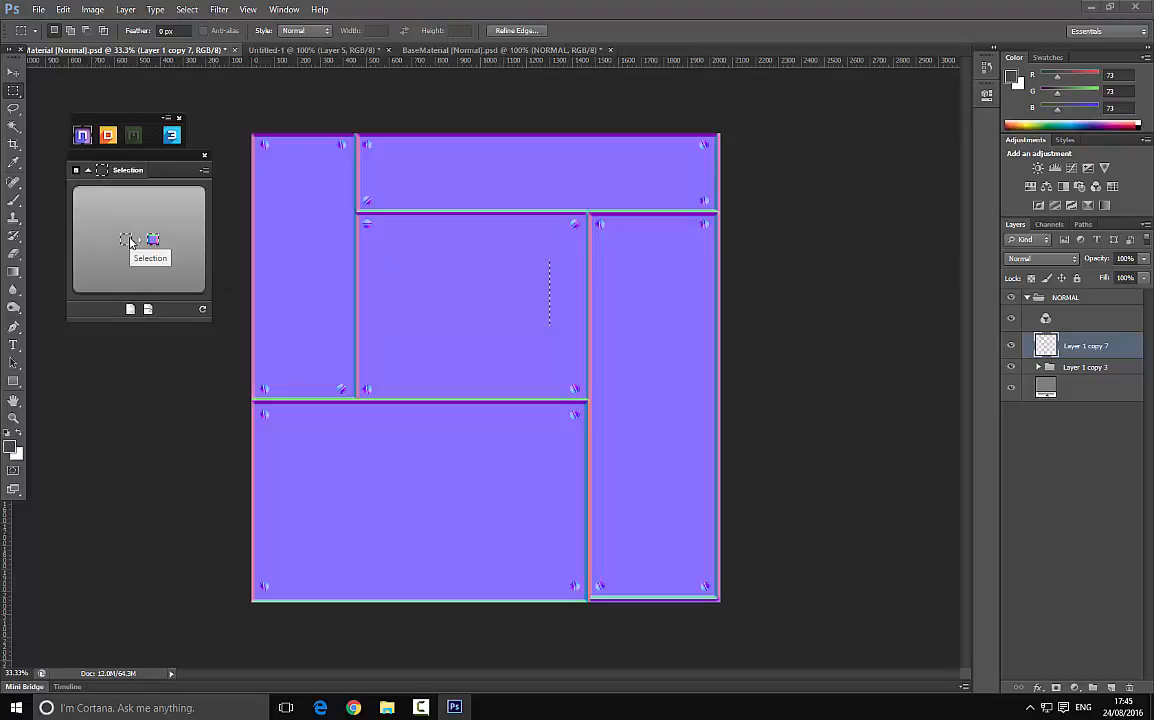
{"action": "left_click", "coordinate": [128, 240]}
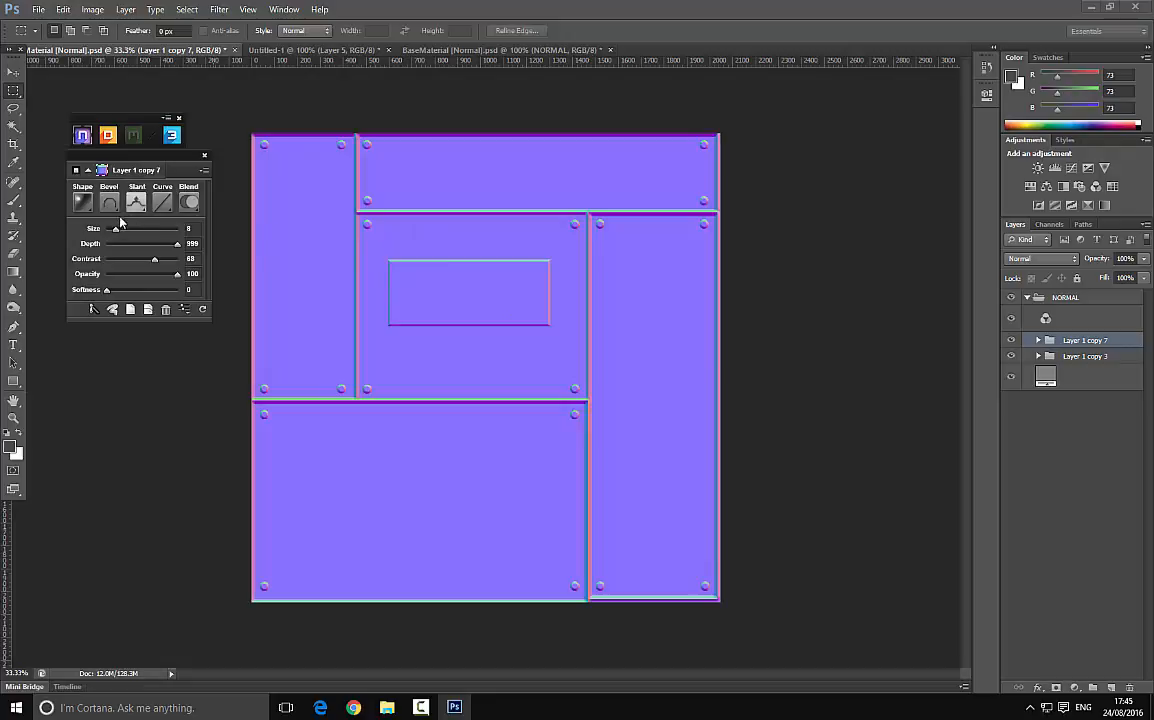
- Set the new rectangle's bevel size to 12 and its softness to 4
{"action": "mouse_move", "coordinate": [115, 228]}
{"action": "left_mouse_down"}
{"action": "mouse_move", "coordinate": [130, 229]}
{"action": "mouse_move", "coordinate": [120, 232]}
{"action": "left_mouse_up"}
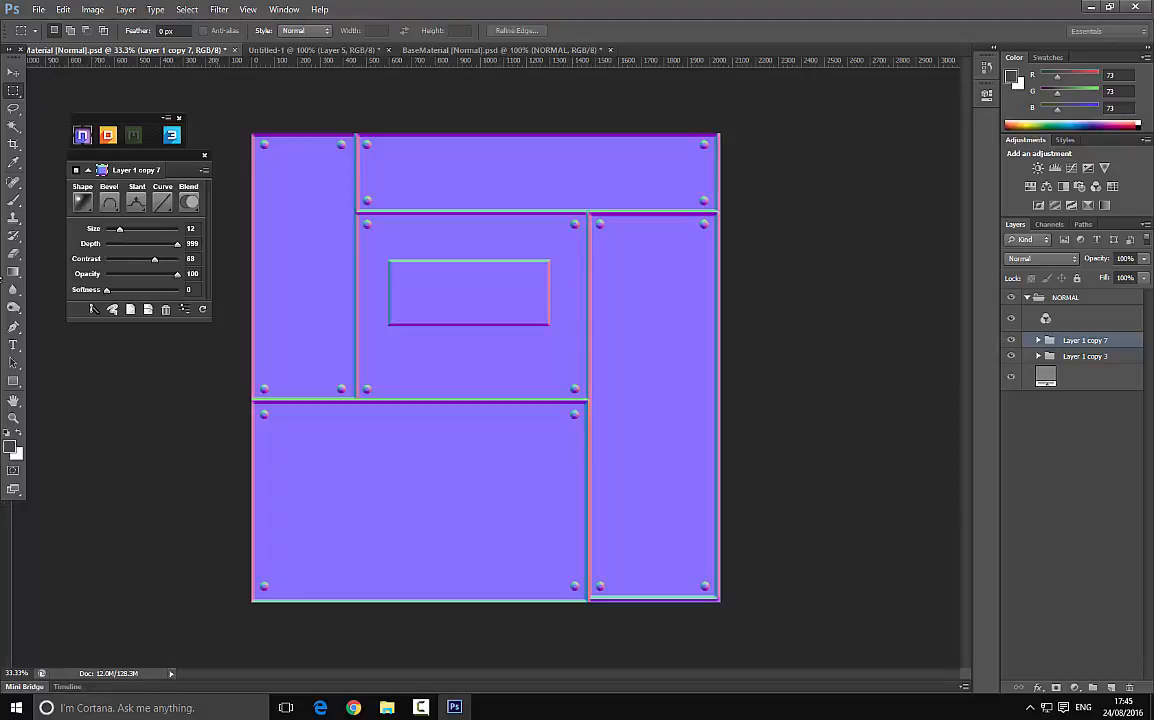
{"action": "left_click", "coordinate": [12, 75]}
{"action": "key", "text": "ctrl+plus"}
{"action": "key", "text": "ctrl+plus"}
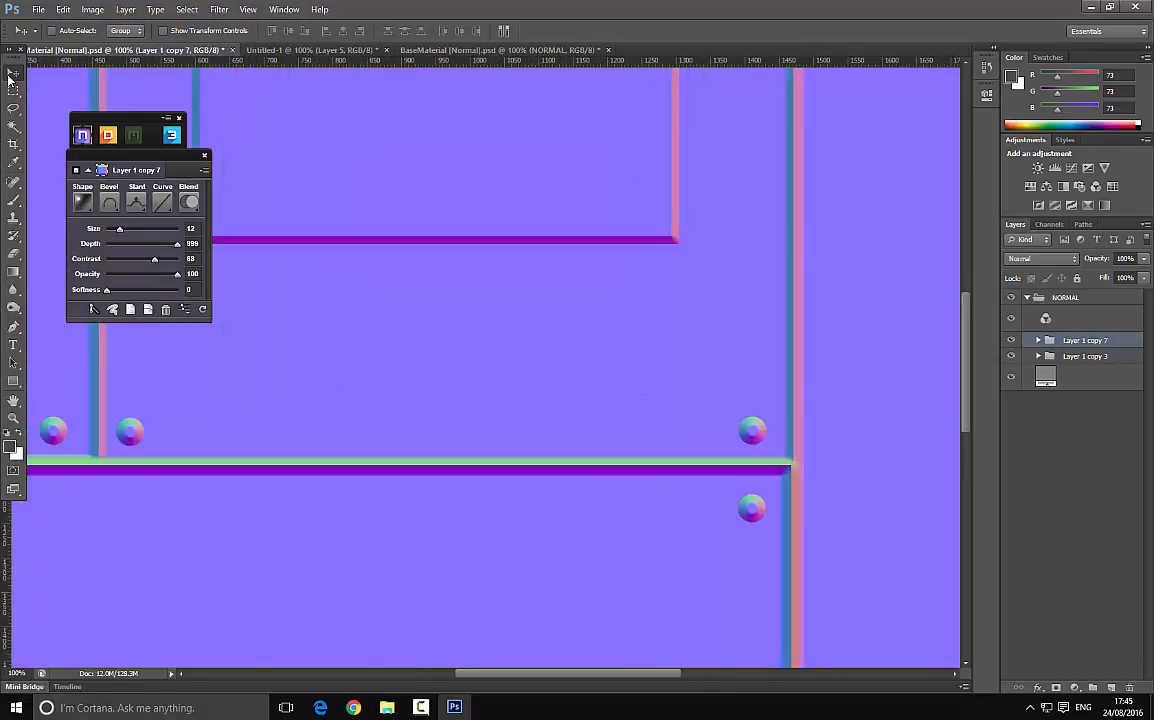
{"action": "left_click_drag", "start_coordinate": [495, 234], "coordinate": [455, 352]}
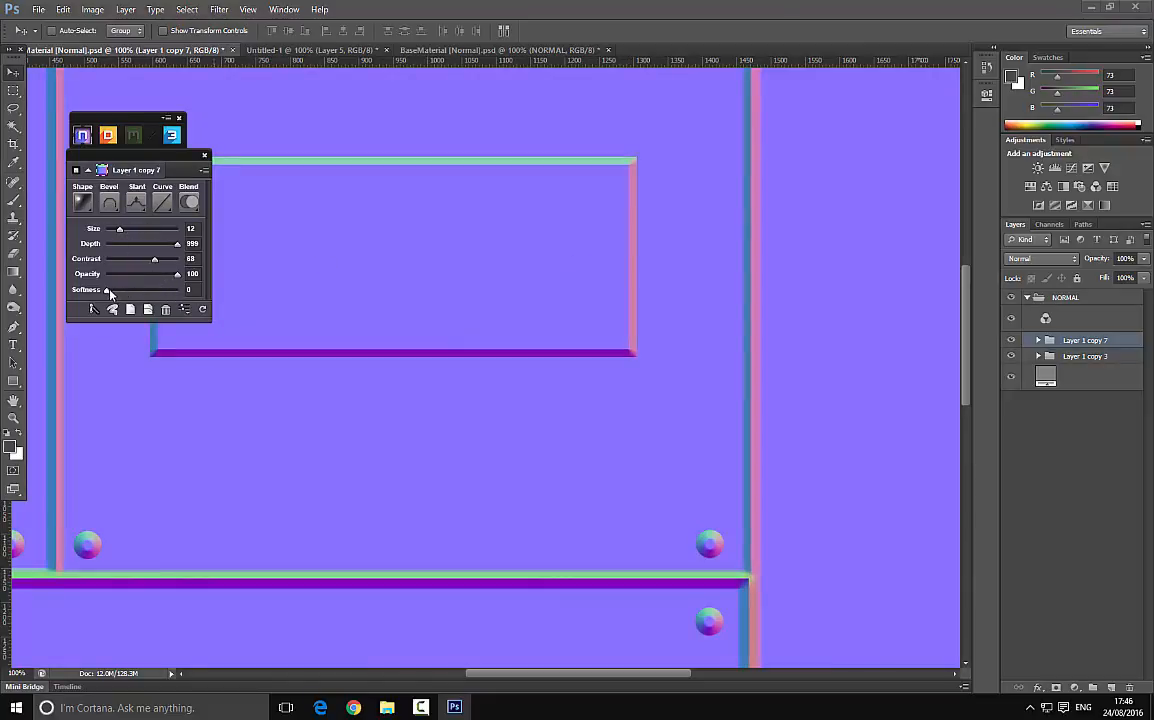
{"action": "left_click_drag", "start_coordinate": [110, 292], "coordinate": [128, 292]}
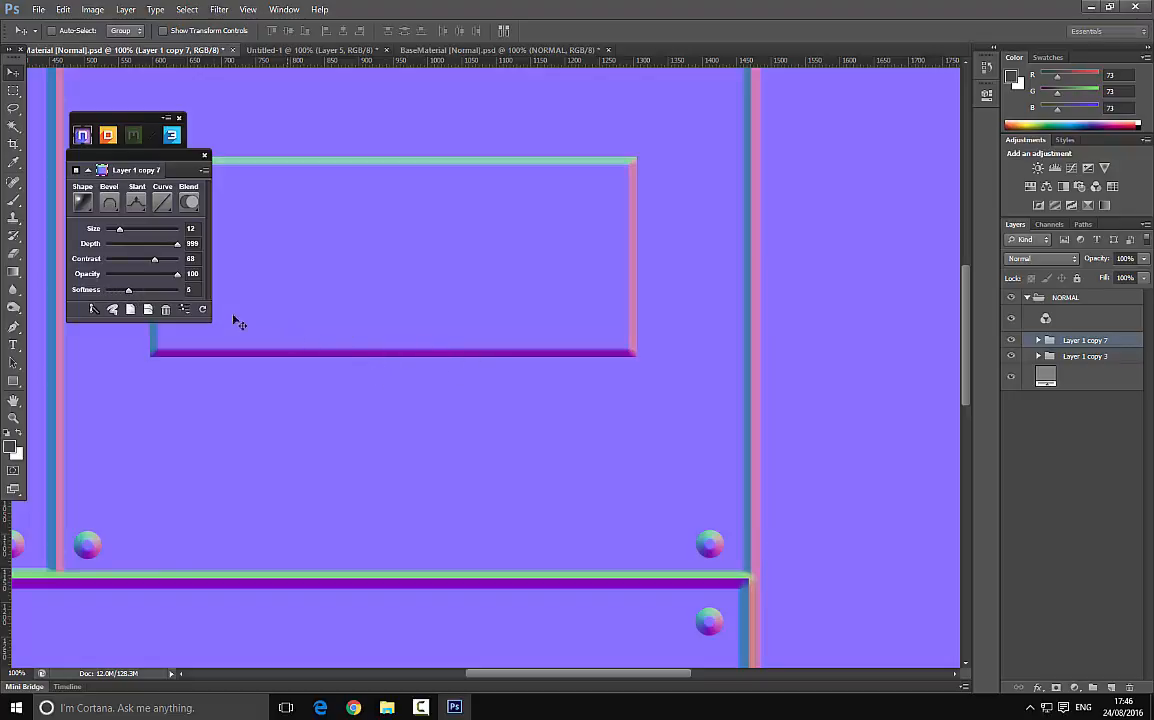
{"action": "left_click_drag", "start_coordinate": [129, 298], "coordinate": [125, 295]}
- Create a thin horizontal normal-map strip about 650 px wide just inside the rectangle's upper edge and reverse its slant
{"action": "key", "text": "m"}
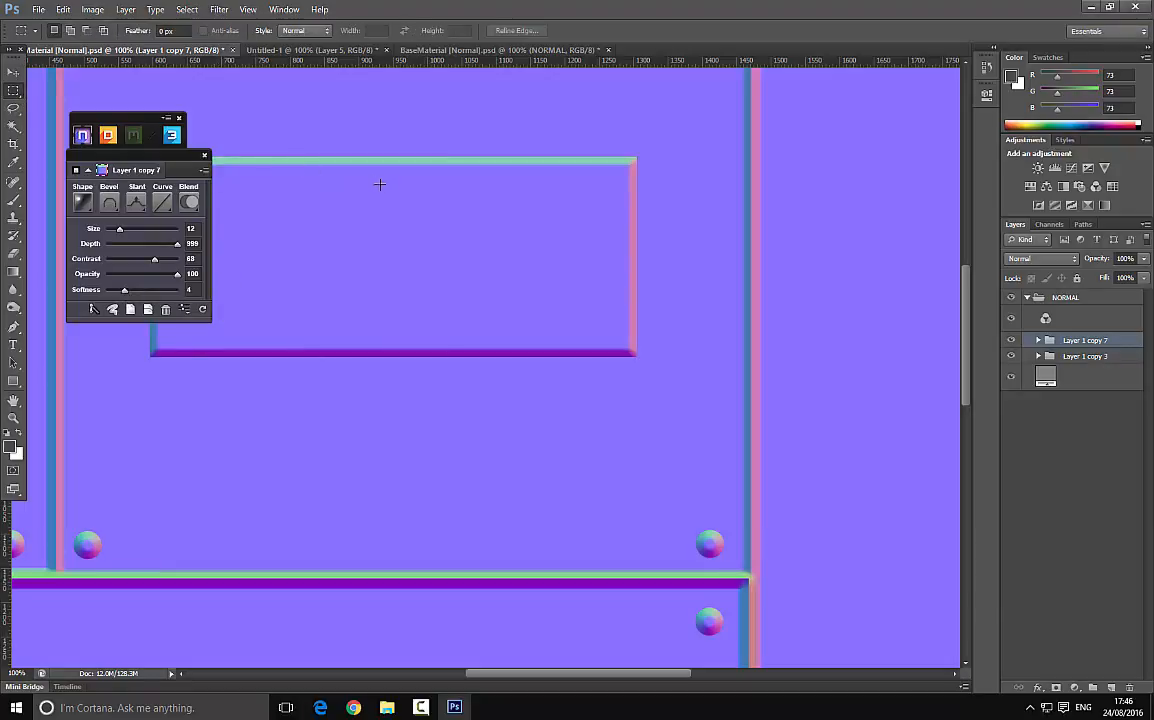
{"action": "left_click_drag", "start_coordinate": [357, 236], "coordinate": [390, 233]}
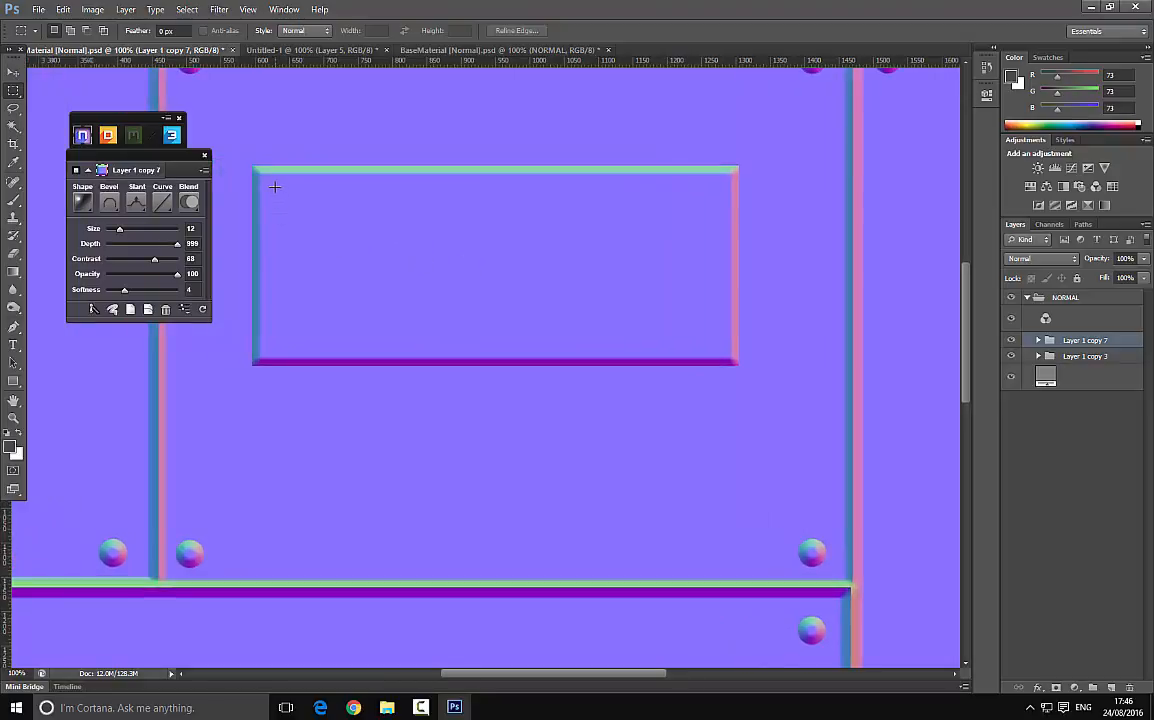
{"action": "left_click_drag", "start_coordinate": [271, 187], "coordinate": [717, 194]}
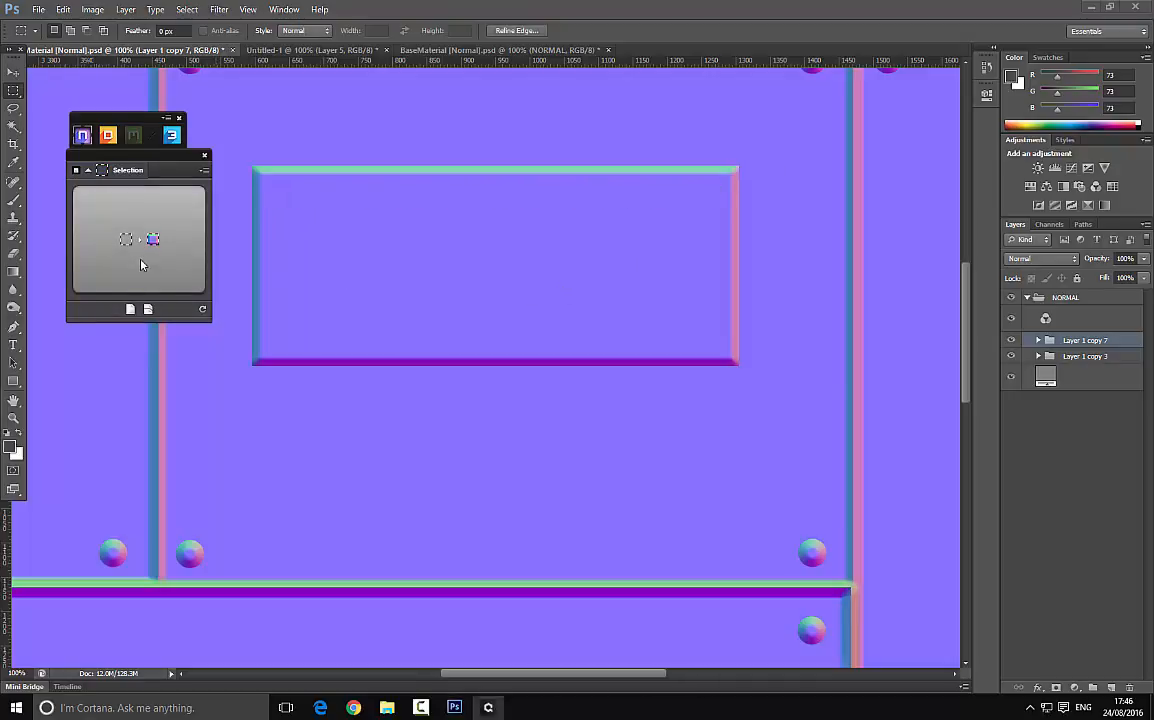
{"action": "left_click", "coordinate": [141, 265]}
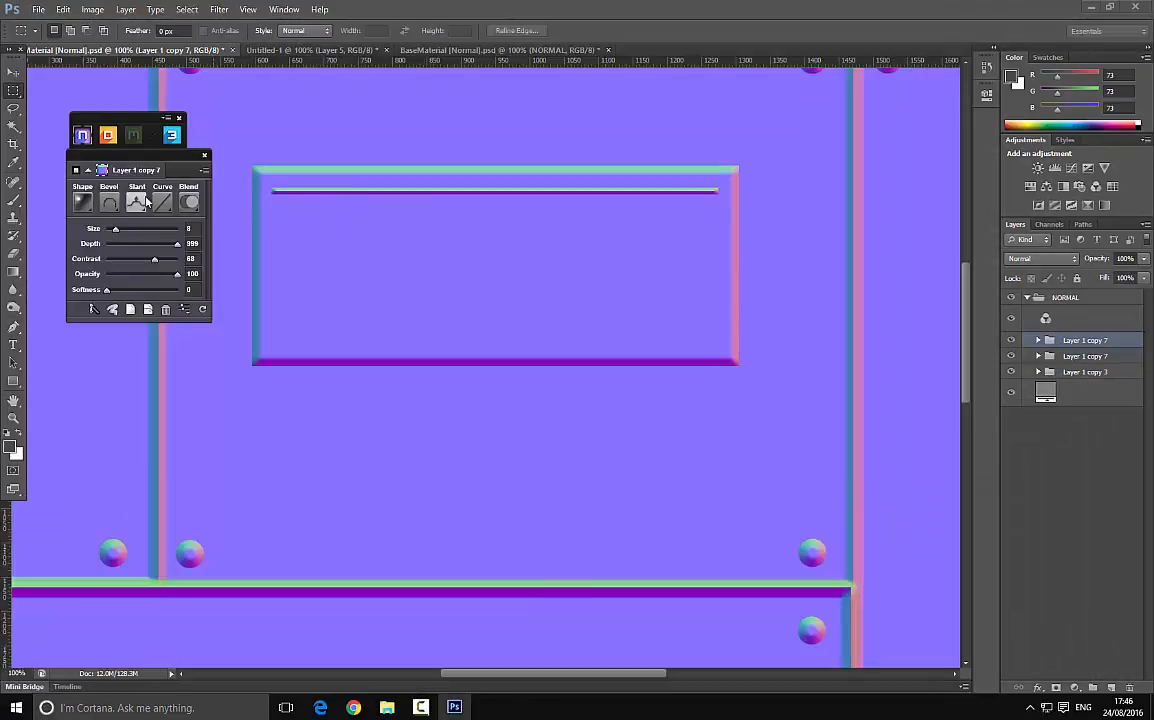
{"action": "left_click", "coordinate": [147, 202]}
{"action": "left_click", "coordinate": [152, 248]}
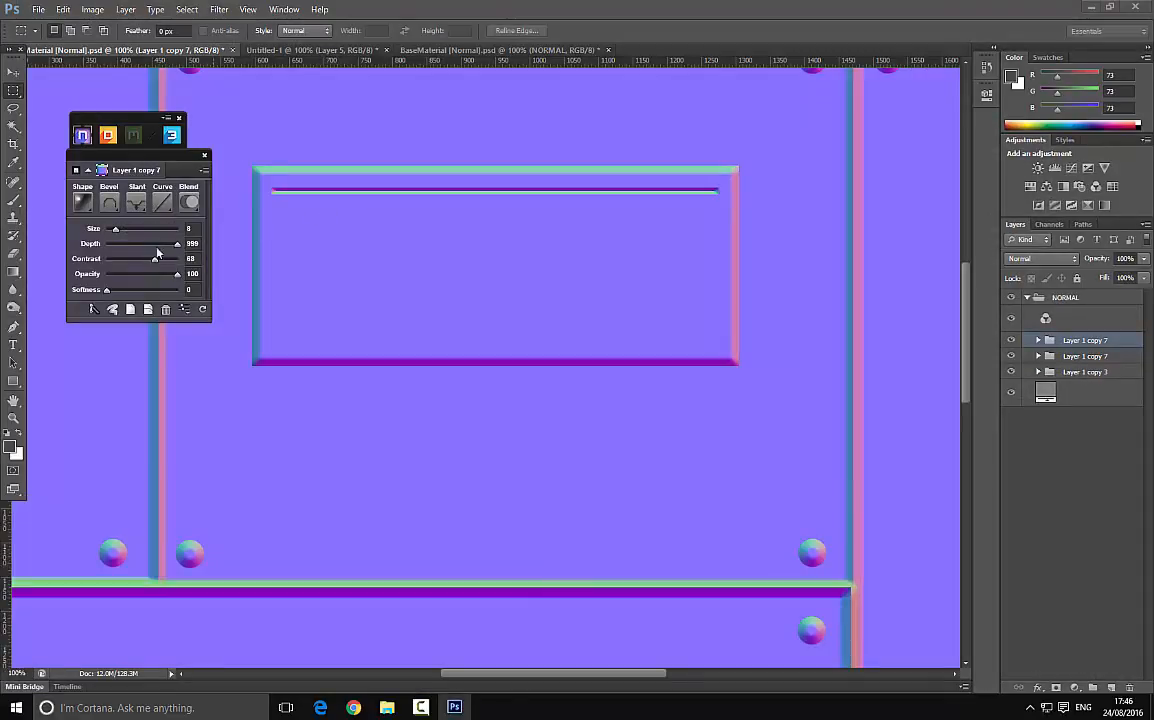
- Scale the thin strip's height to 160% while keeping its width at 100%
{"action": "left_click", "coordinate": [62, 9]}
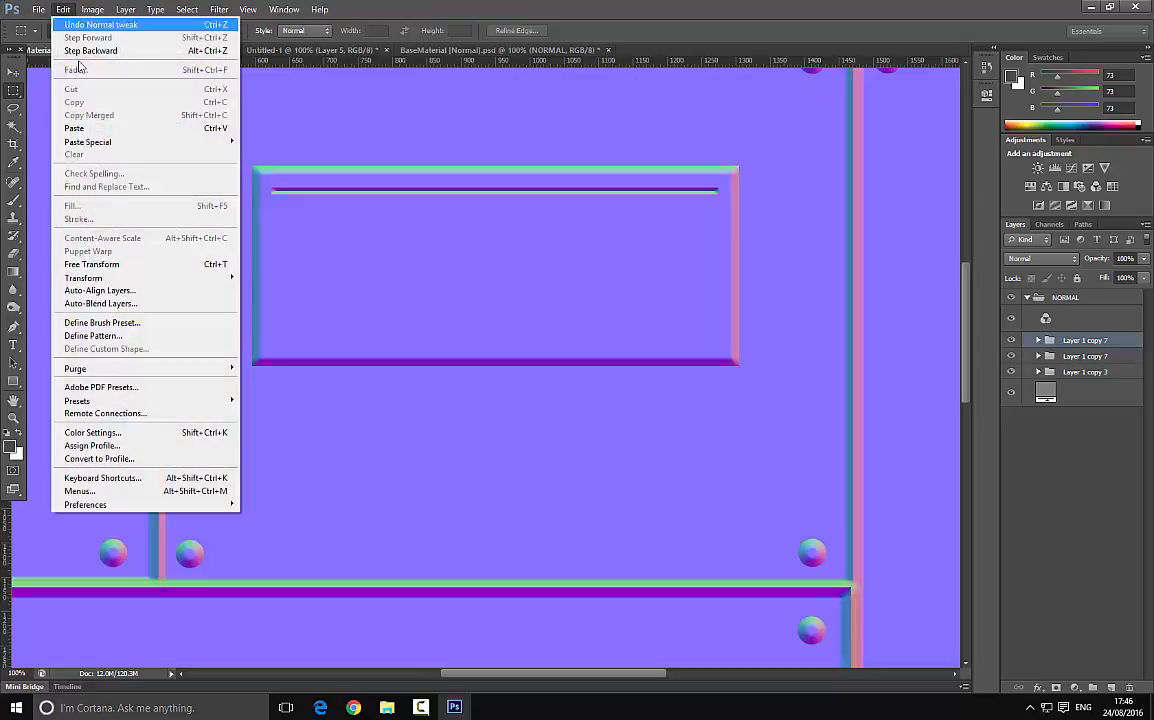
{"action": "mouse_move", "coordinate": [100, 277]}
{"action": "left_click", "coordinate": [256, 298]}
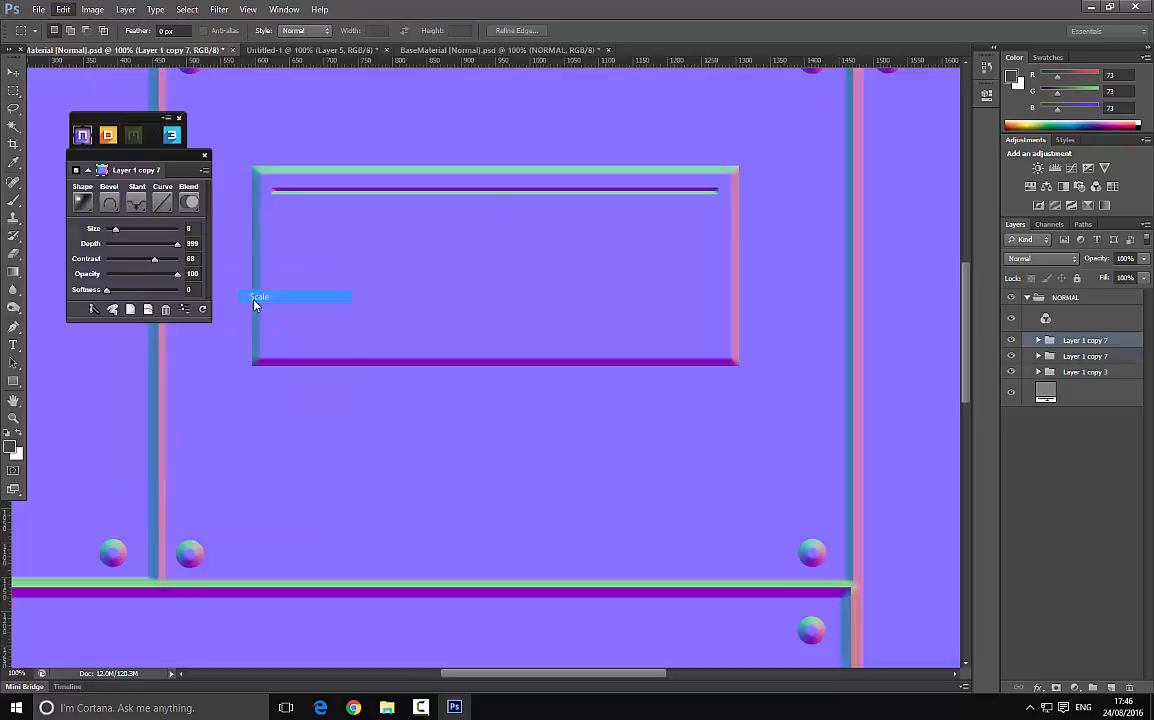
{"action": "left_click_drag", "start_coordinate": [497, 195], "coordinate": [497, 197]}
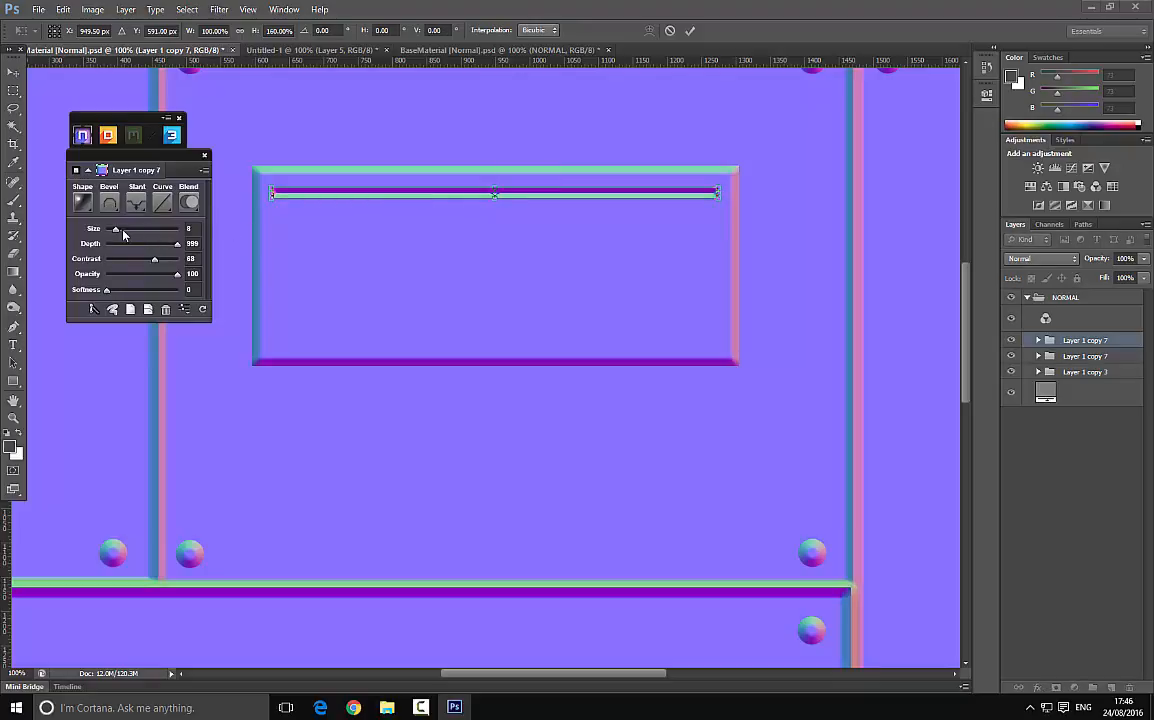
{"action": "left_click_drag", "start_coordinate": [118, 232], "coordinate": [130, 231]}
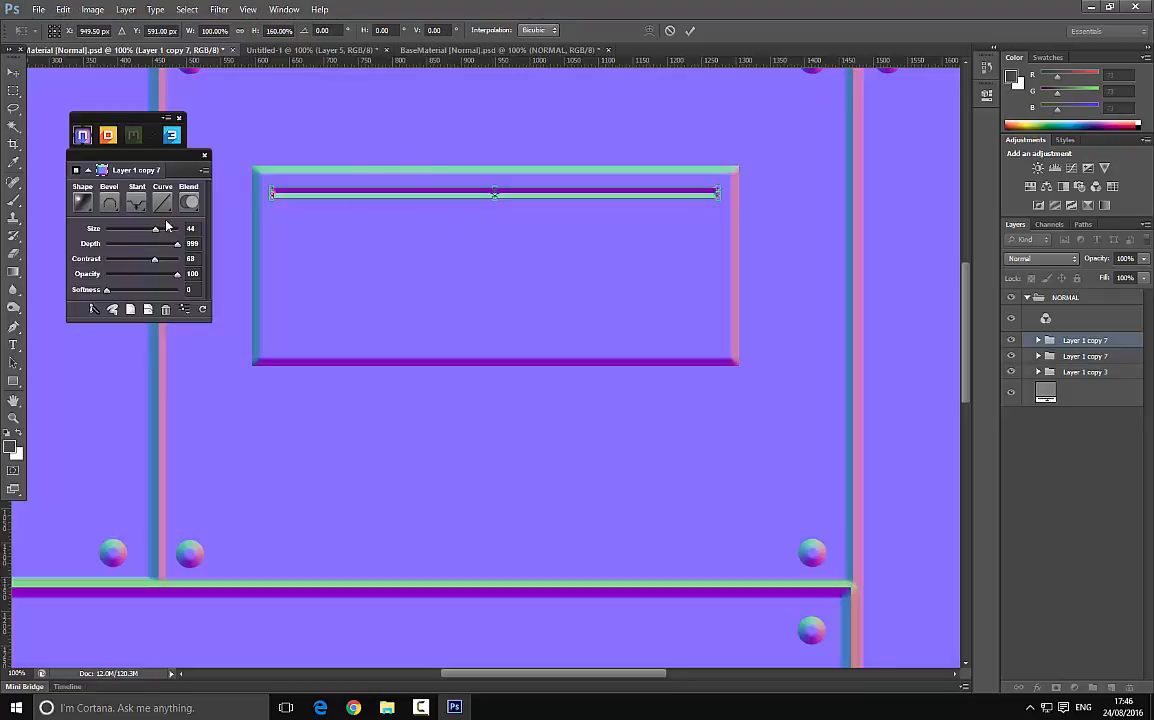
{"action": "left_click_drag", "start_coordinate": [157, 230], "coordinate": [172, 233]}
{"action": "left_click", "coordinate": [62, 9]}
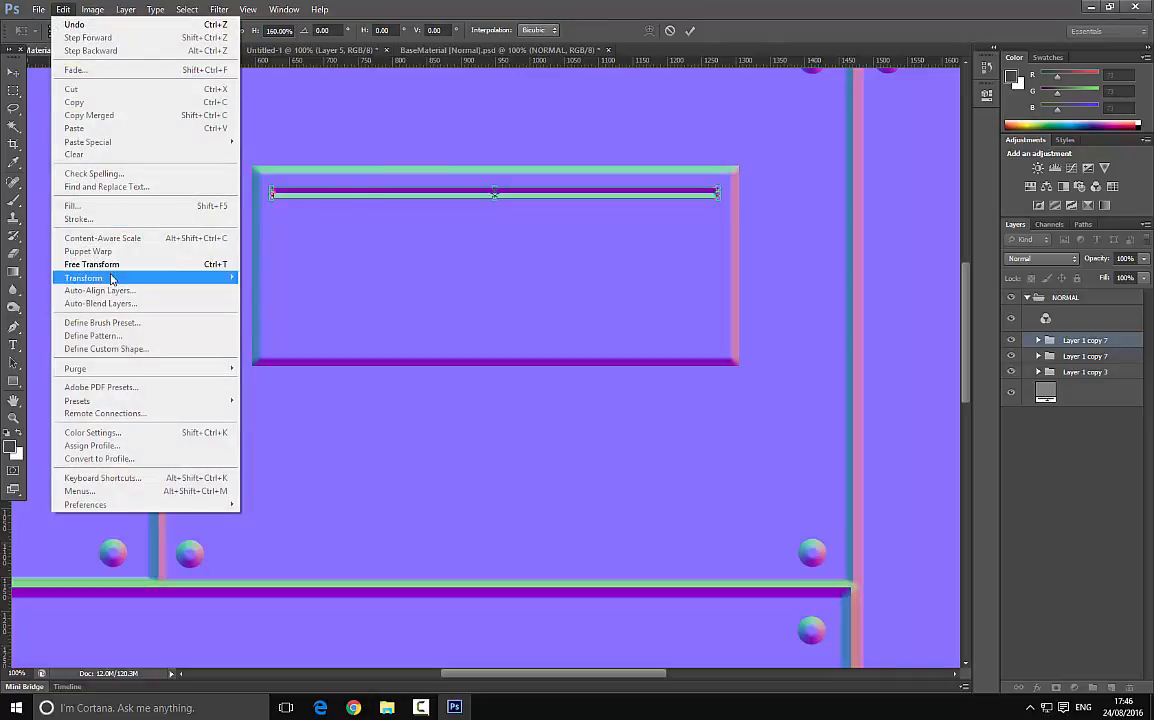
{"action": "left_click", "coordinate": [265, 298]}
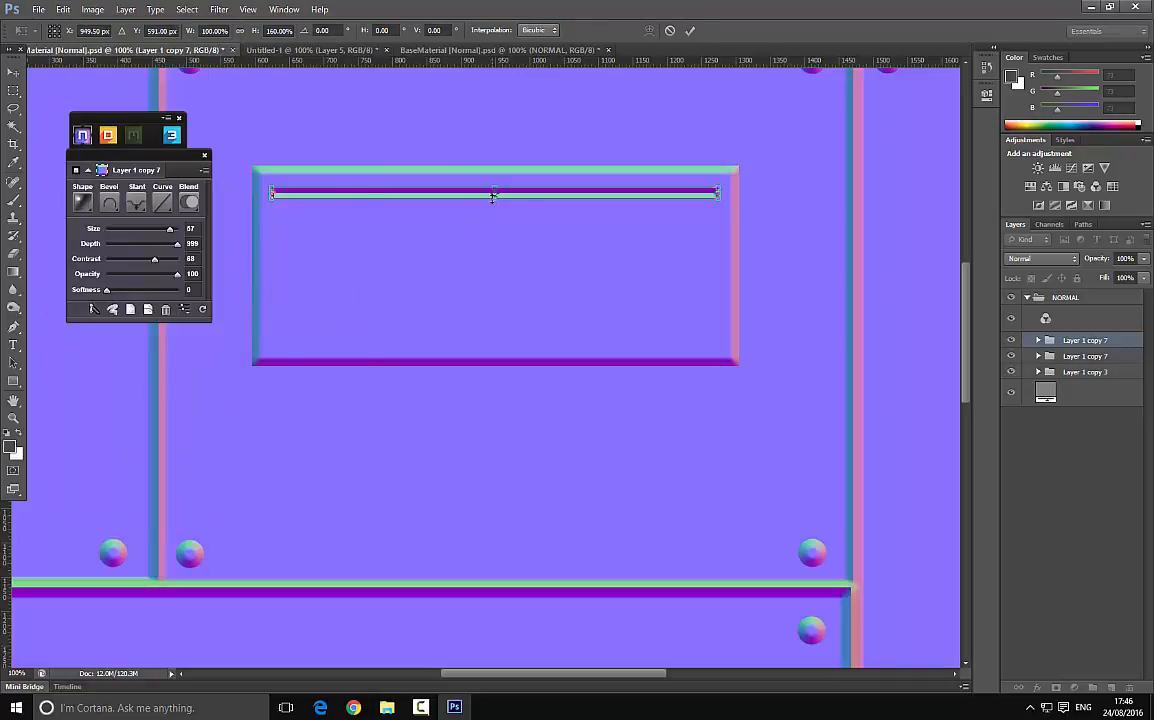
{"action": "left_click_drag", "start_coordinate": [492, 197], "coordinate": [493, 197]}
{"action": "key", "text": "Return"}
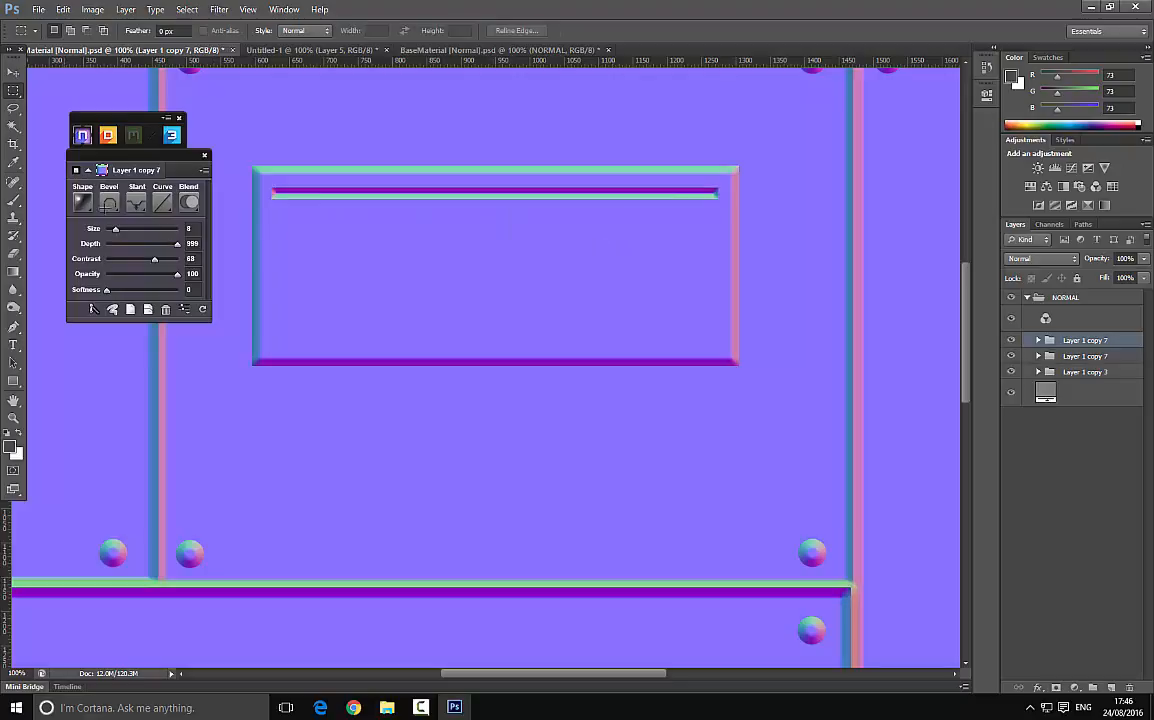
- Inspect the rectangle and its groove close up on the model in the 3D preview, and close the preview
{"action": "left_click", "coordinate": [171, 140]}
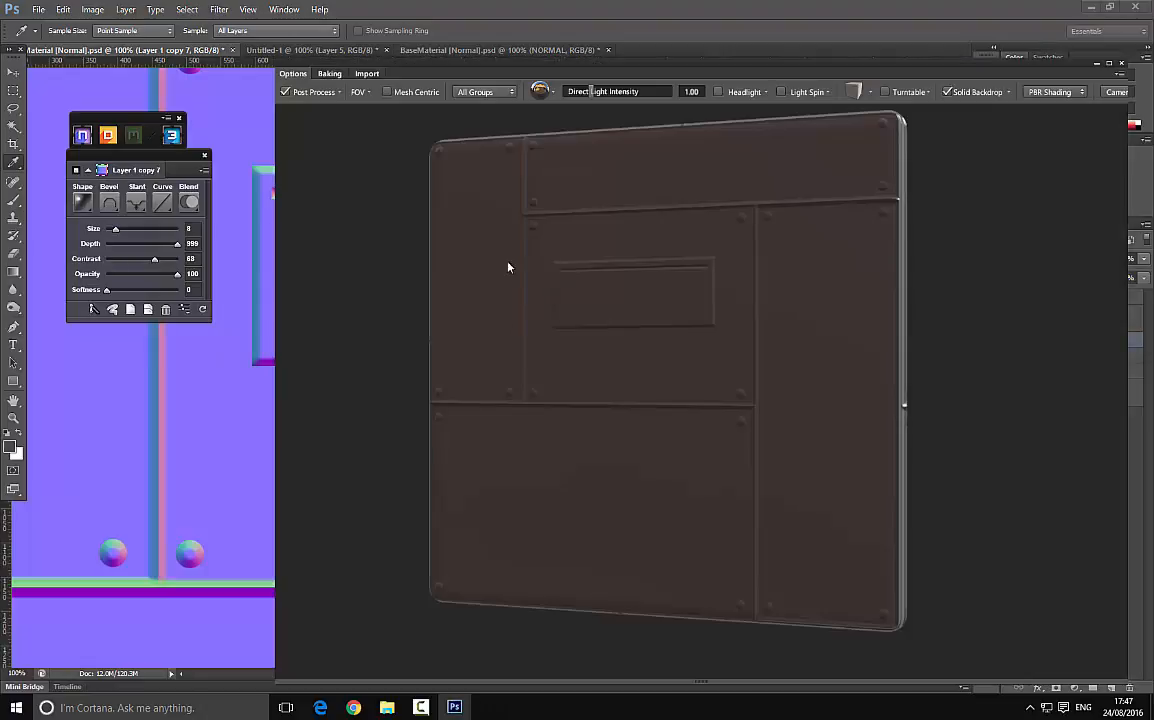
{"action": "left_click_drag", "start_coordinate": [508, 267], "coordinate": [575, 320]}
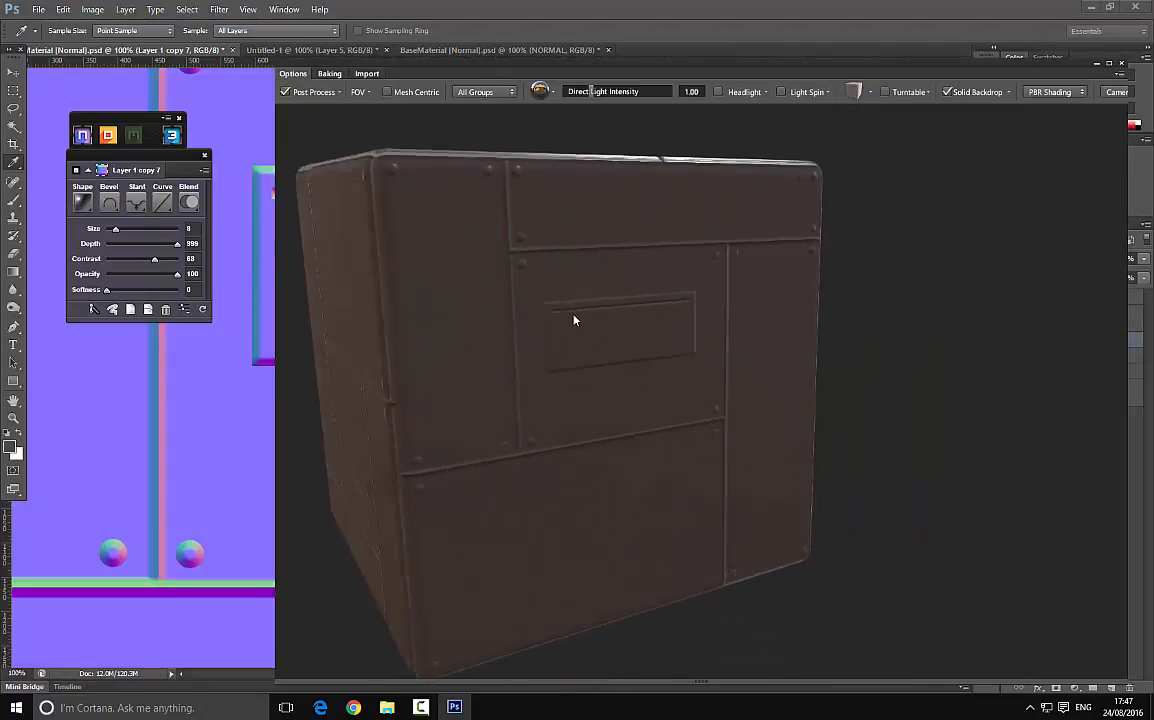
{"action": "scroll", "coordinate": [575, 320], "scroll_direction": "up", "scroll_amount": 6}
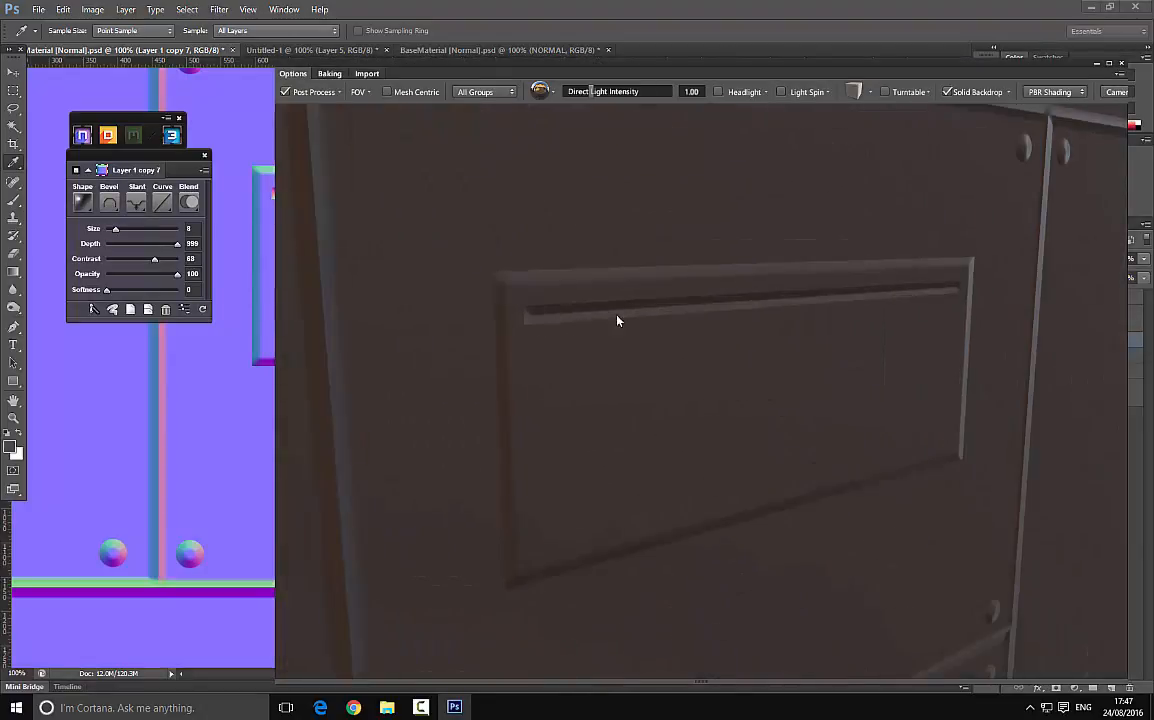
{"action": "scroll", "coordinate": [557, 297], "scroll_direction": "down", "scroll_amount": 4}
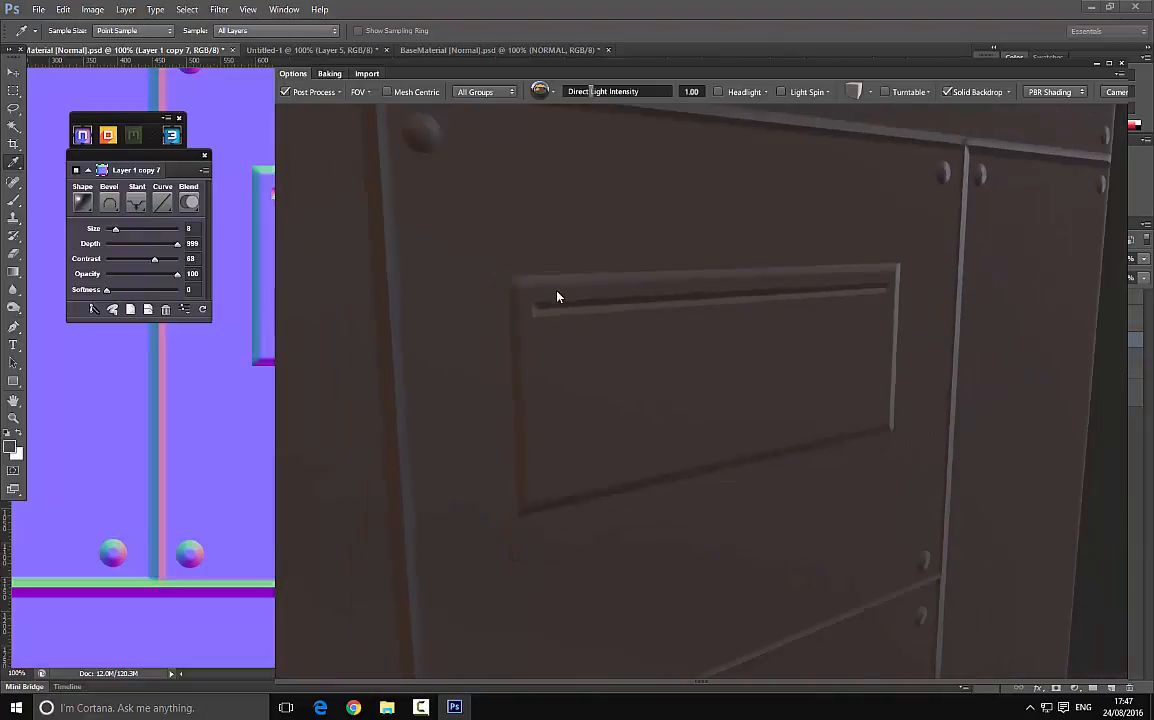
{"action": "left_click", "coordinate": [1121, 65]}
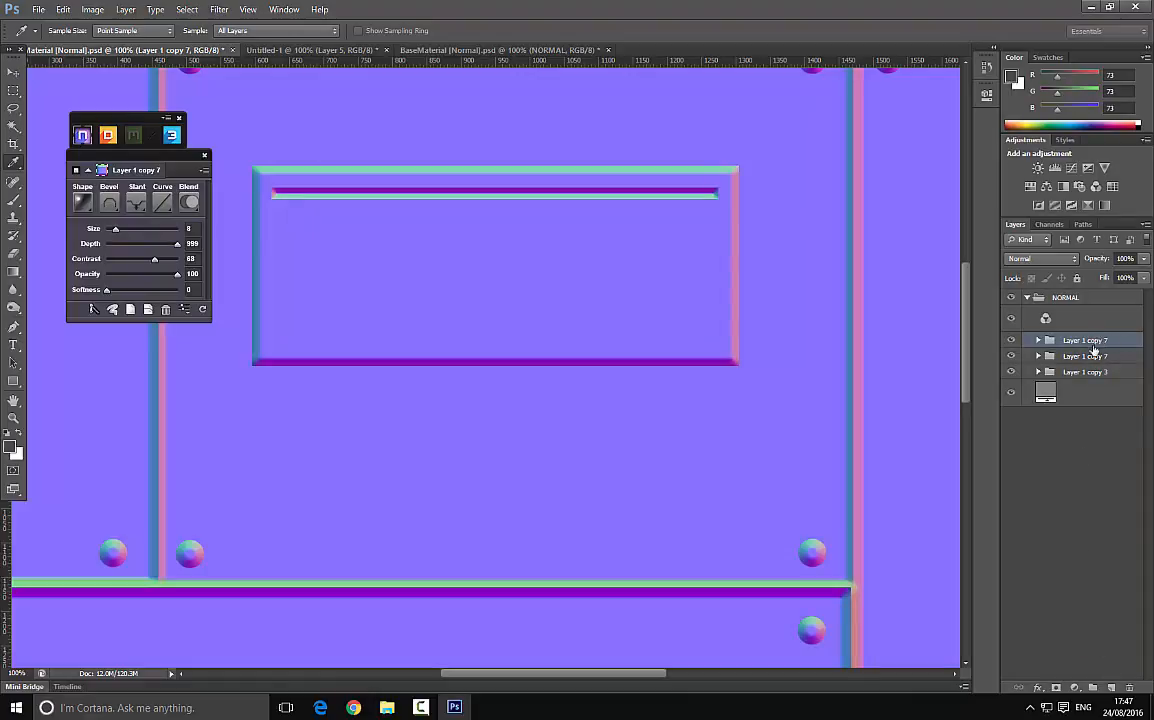
- Build four stacked grooves by duplicating the groove directly below itself and duplicating the resulting pair below that
{"action": "left_click_drag", "start_coordinate": [1094, 346], "coordinate": [1110, 688]}
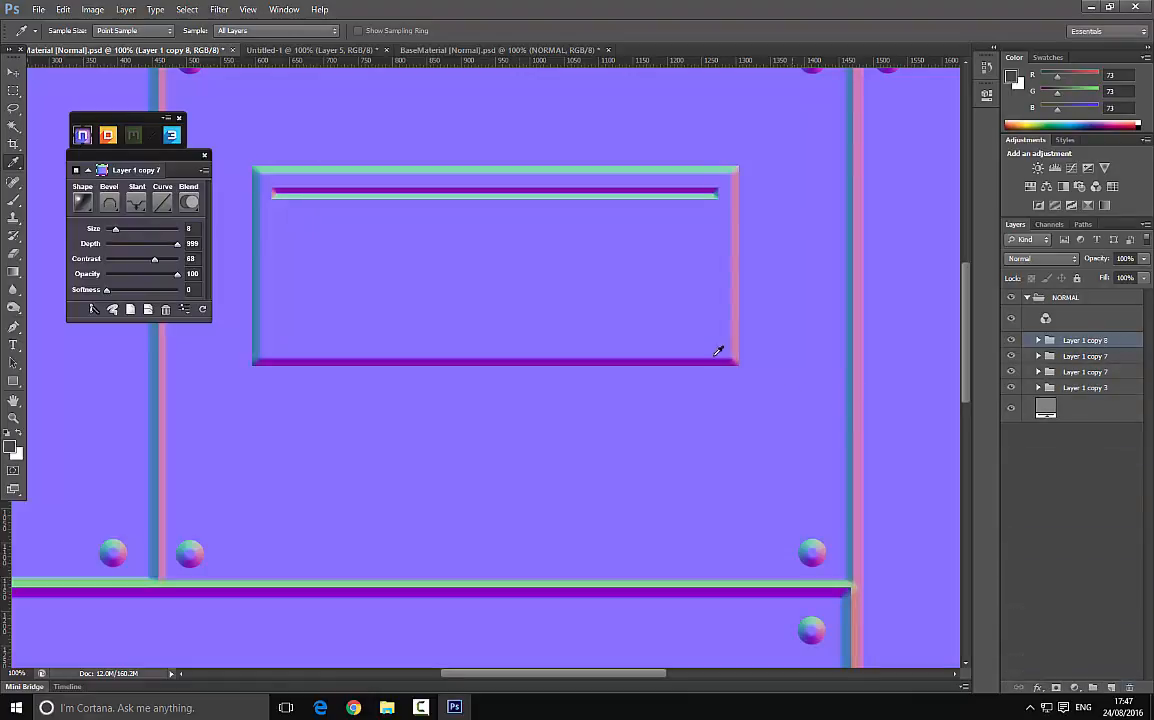
{"action": "left_click", "coordinate": [14, 72]}
{"action": "left_click_drag", "start_coordinate": [312, 191], "coordinate": [330, 206]}
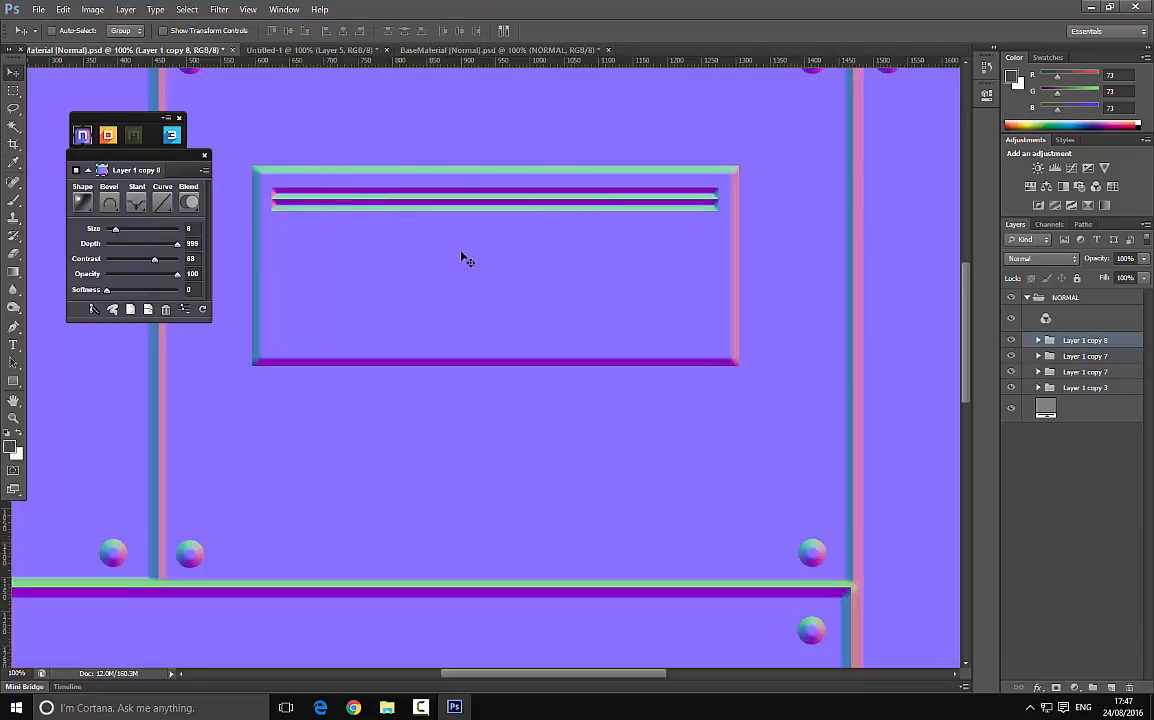
{"action": "left_click", "coordinate": [1100, 355], "text": "shift"}
{"action": "left_click_drag", "start_coordinate": [1090, 345], "coordinate": [1105, 686]}
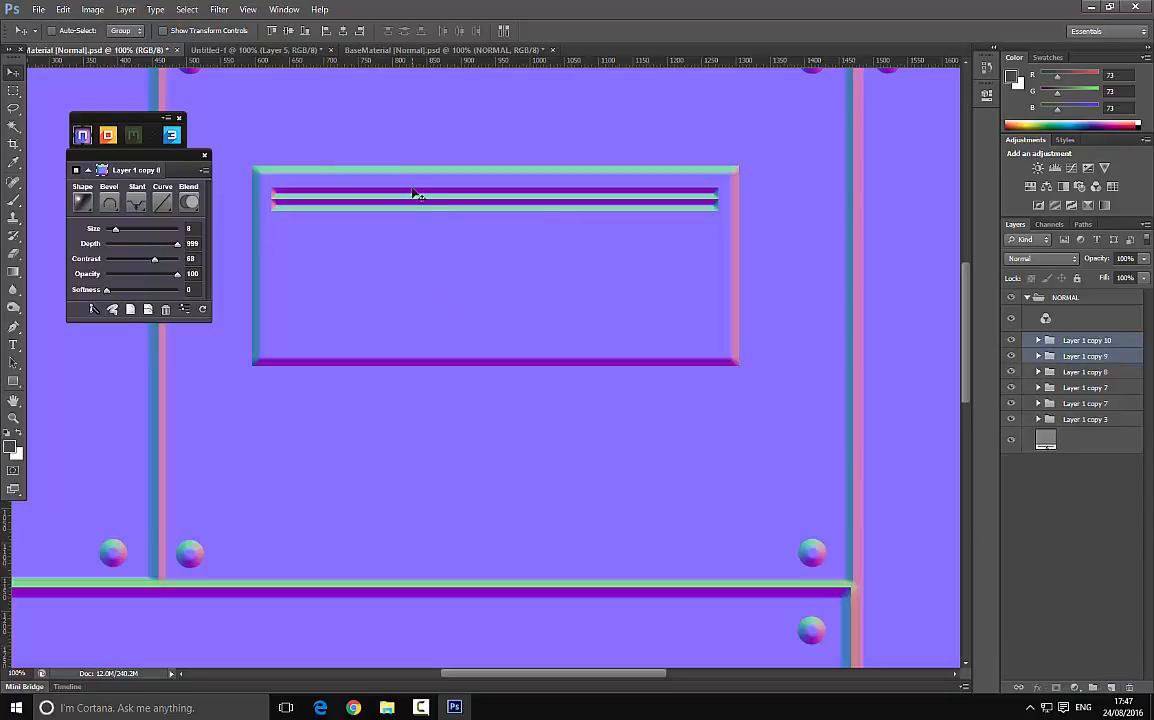
{"action": "left_click_drag", "start_coordinate": [413, 193], "coordinate": [428, 218]}
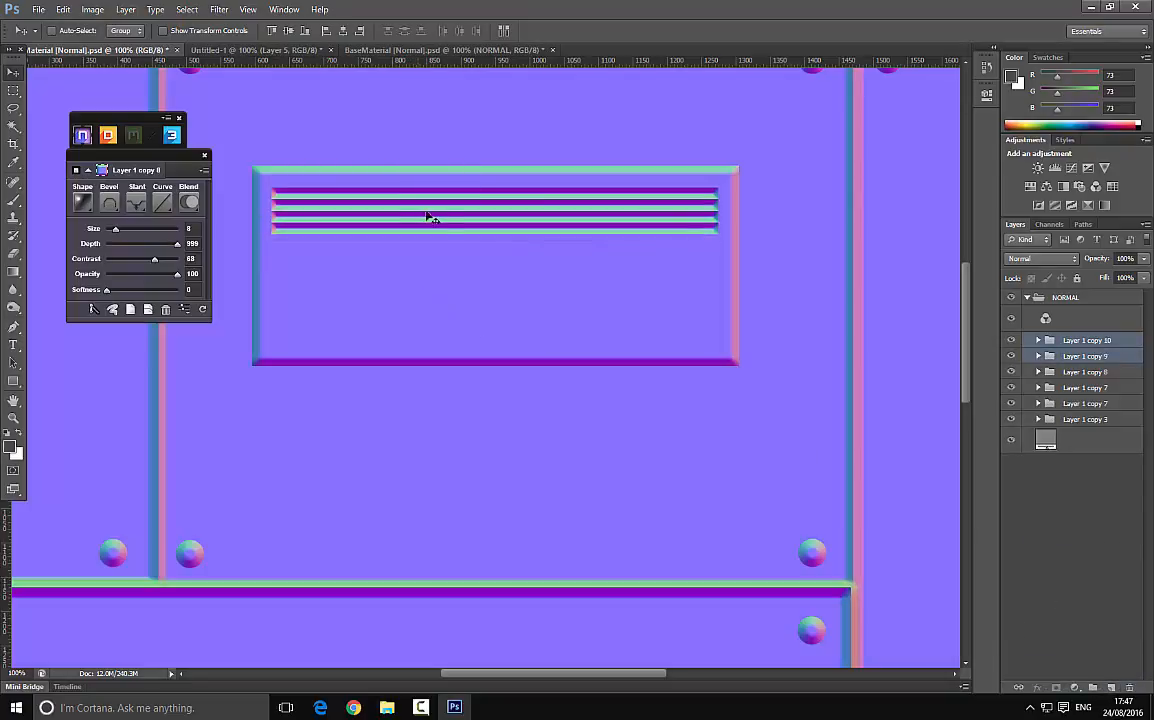
- Merge the four groove layer groups, Layer 1 copy 7 to Layer 1 copy 10, into one group
{"action": "left_click", "coordinate": [1072, 372], "text": "shift"}
{"action": "left_click", "coordinate": [1070, 388], "text": "shift"}
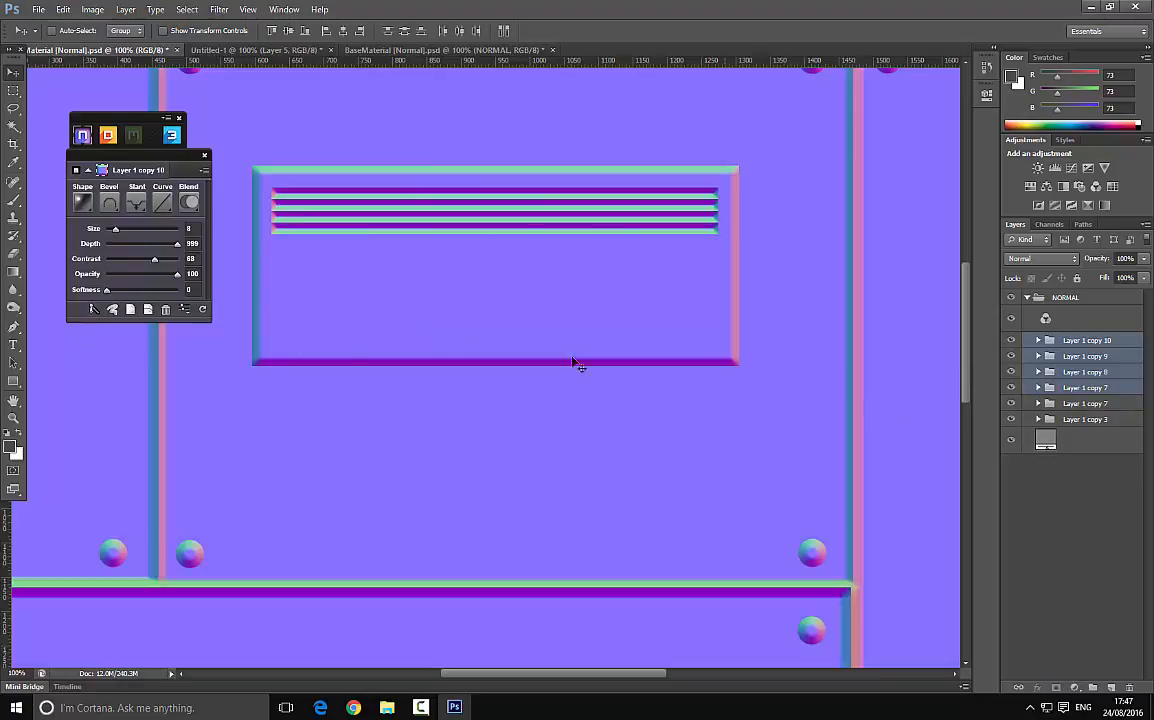
{"action": "left_click", "coordinate": [91, 310]}
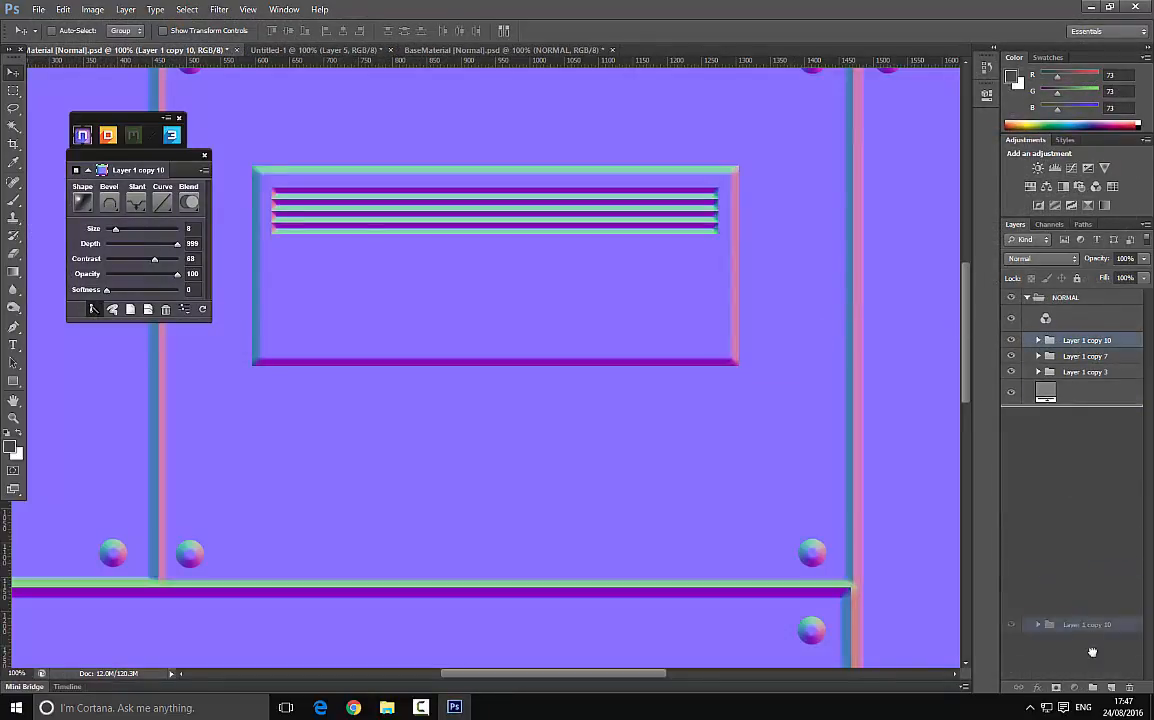
- Duplicate the merged four-groove group twice, stacking each copy directly below the previous one to fill the rectangle
{"action": "left_click_drag", "start_coordinate": [480, 194], "coordinate": [481, 263]}
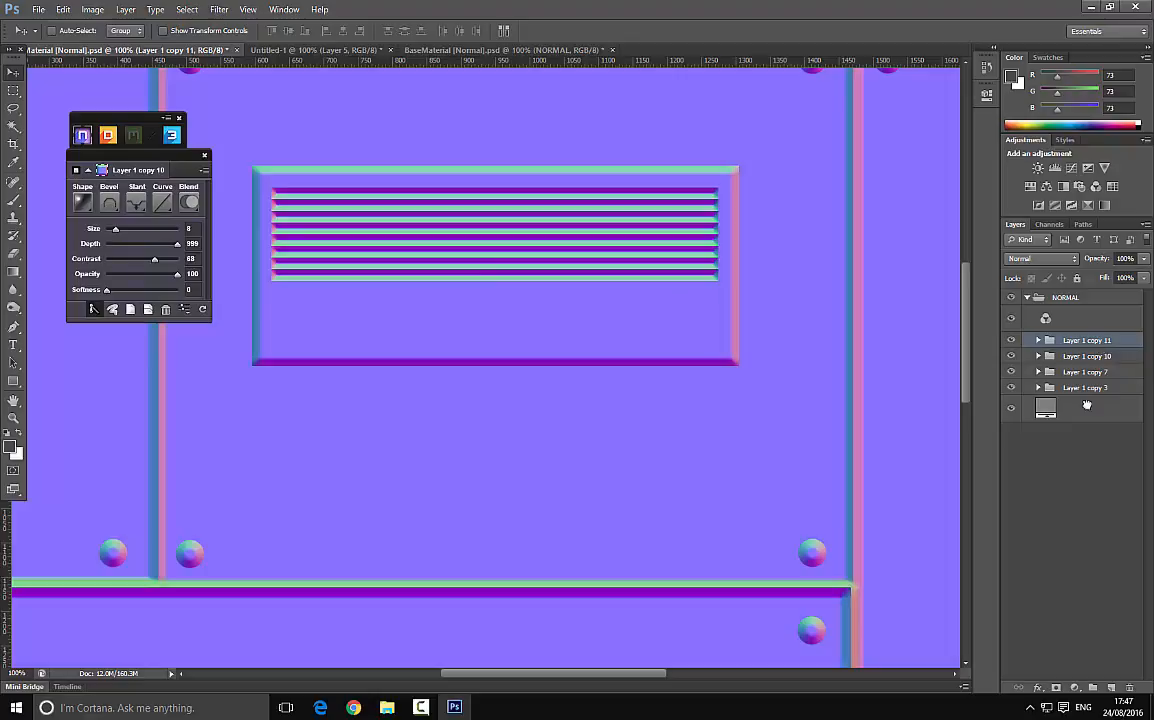
{"action": "left_click_drag", "start_coordinate": [1087, 405], "coordinate": [1111, 688]}
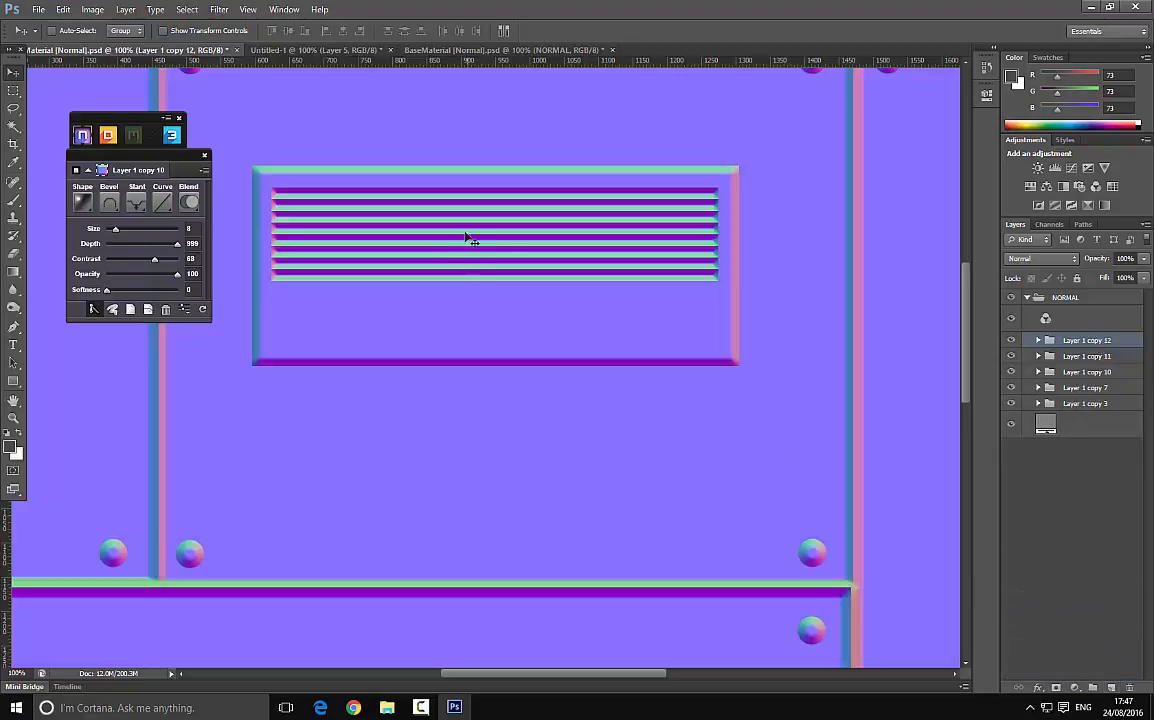
{"action": "left_click_drag", "start_coordinate": [465, 235], "coordinate": [464, 279]}
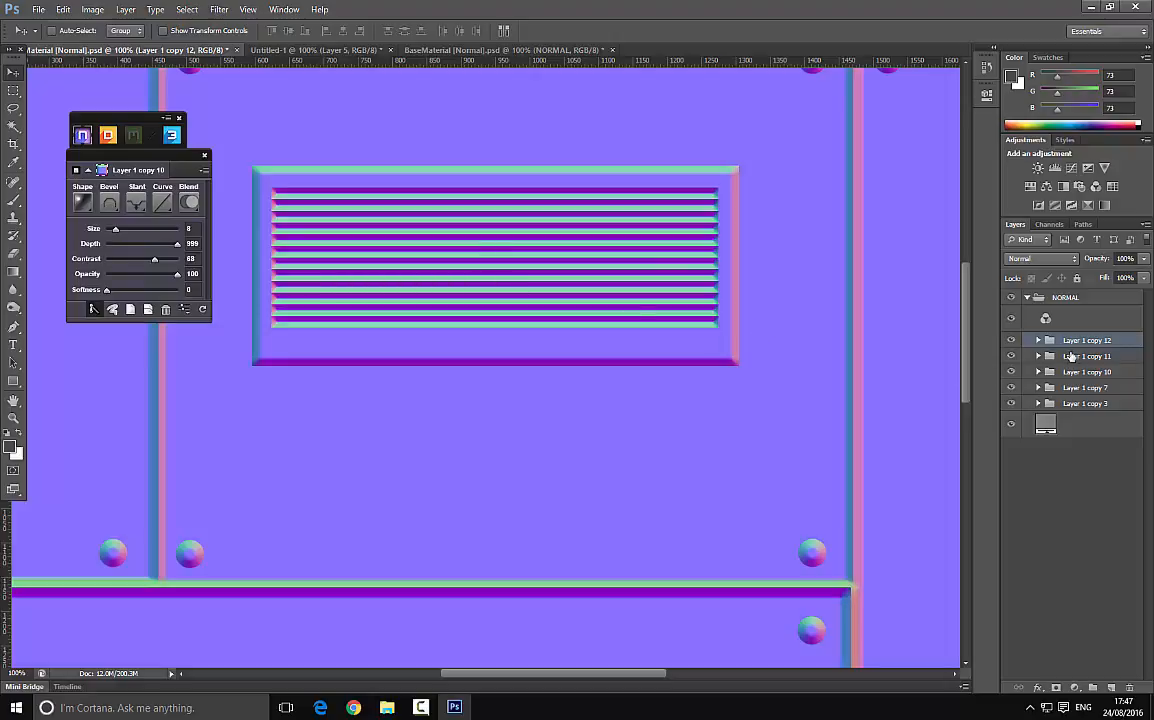
- Scale the three groove groups, Layer 1 copy 10 to Layer 1 copy 12, to 113.24% height to fill the rectangle
{"action": "left_click", "coordinate": [1071, 356], "text": "shift"}
{"action": "left_click", "coordinate": [1071, 372], "text": "shift"}
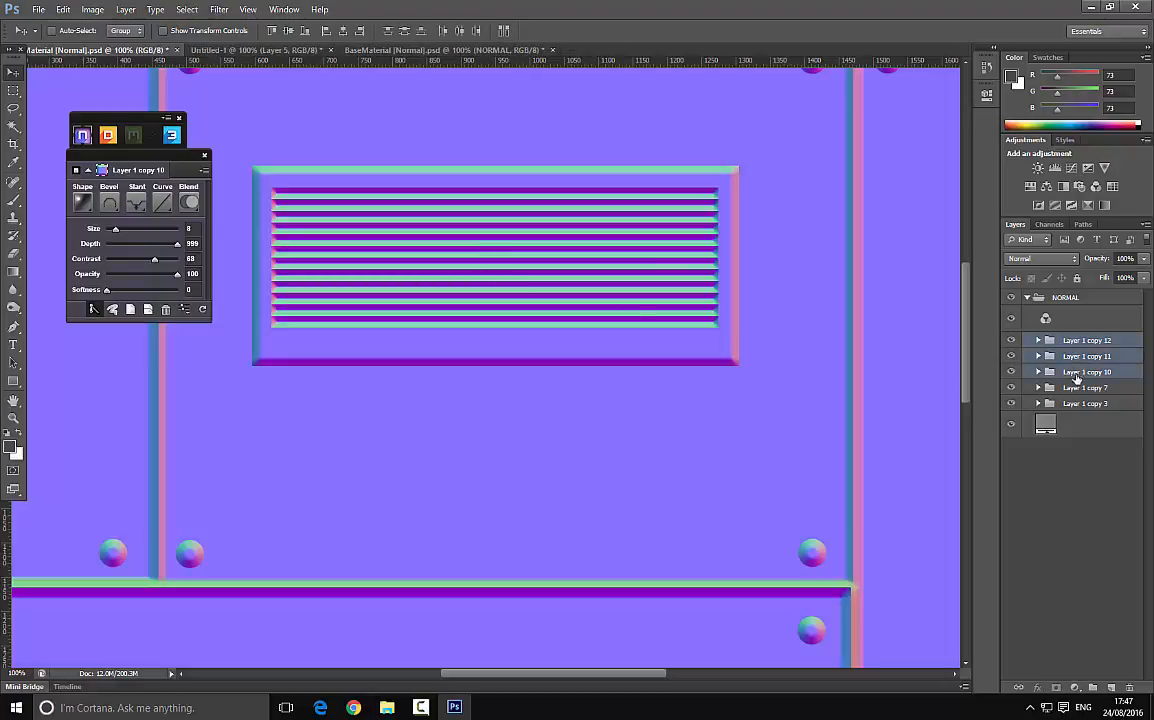
{"action": "left_click", "coordinate": [93, 310]}
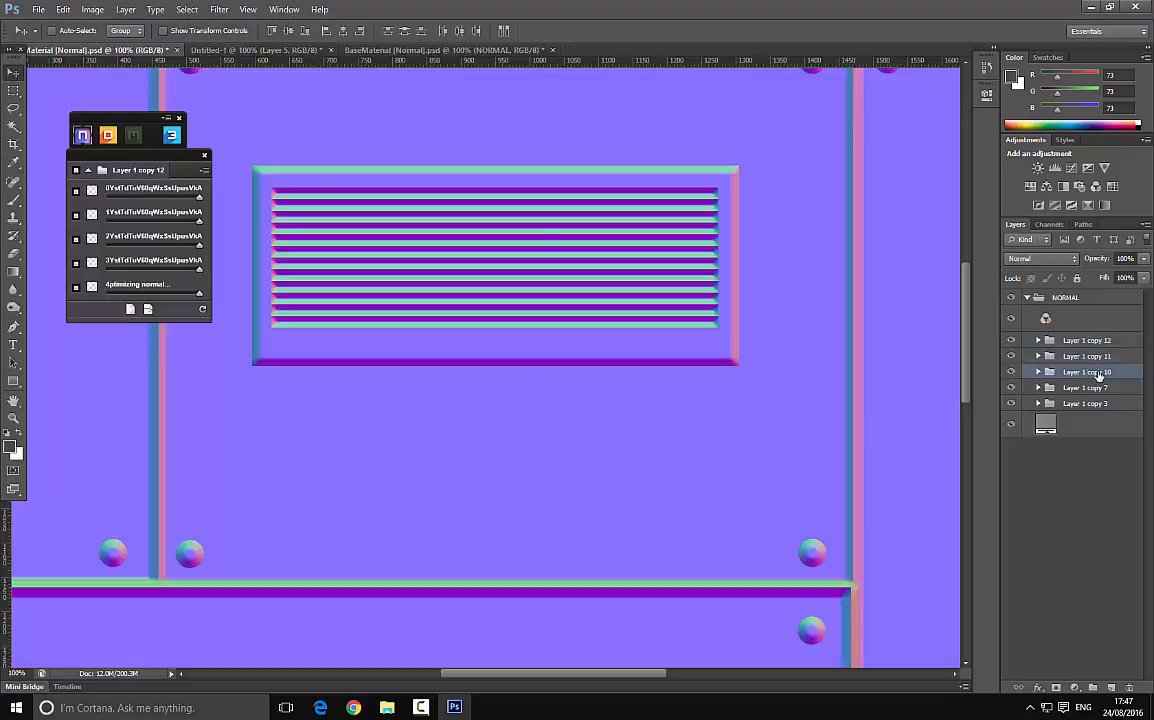
{"action": "left_click", "coordinate": [1077, 341]}
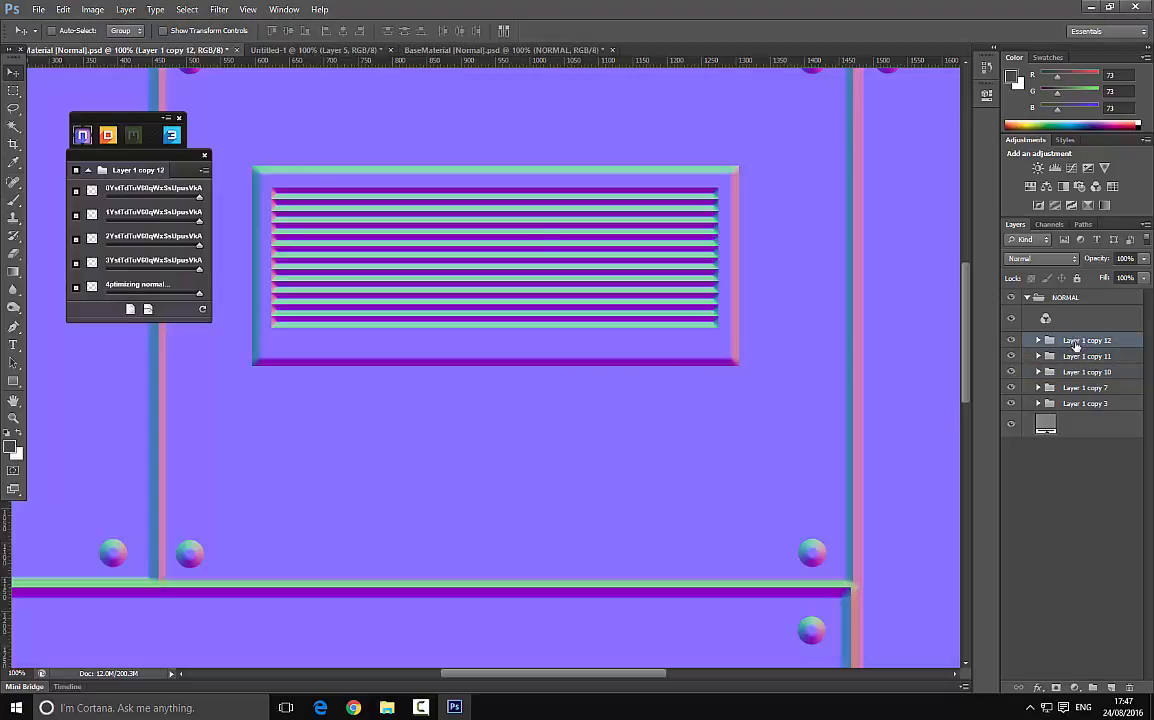
{"action": "left_click", "coordinate": [1086, 357], "text": "ctrl"}
{"action": "left_click", "coordinate": [1087, 373], "text": "ctrl"}
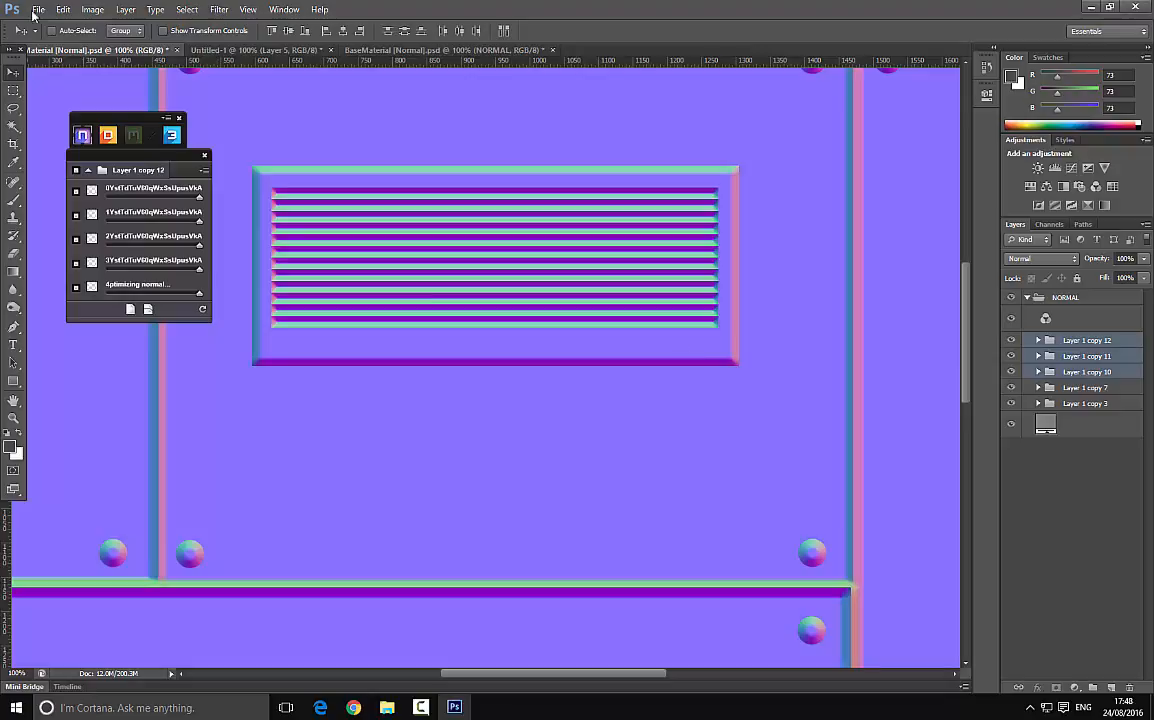
{"action": "left_click", "coordinate": [62, 9]}
{"action": "mouse_move", "coordinate": [99, 284]}
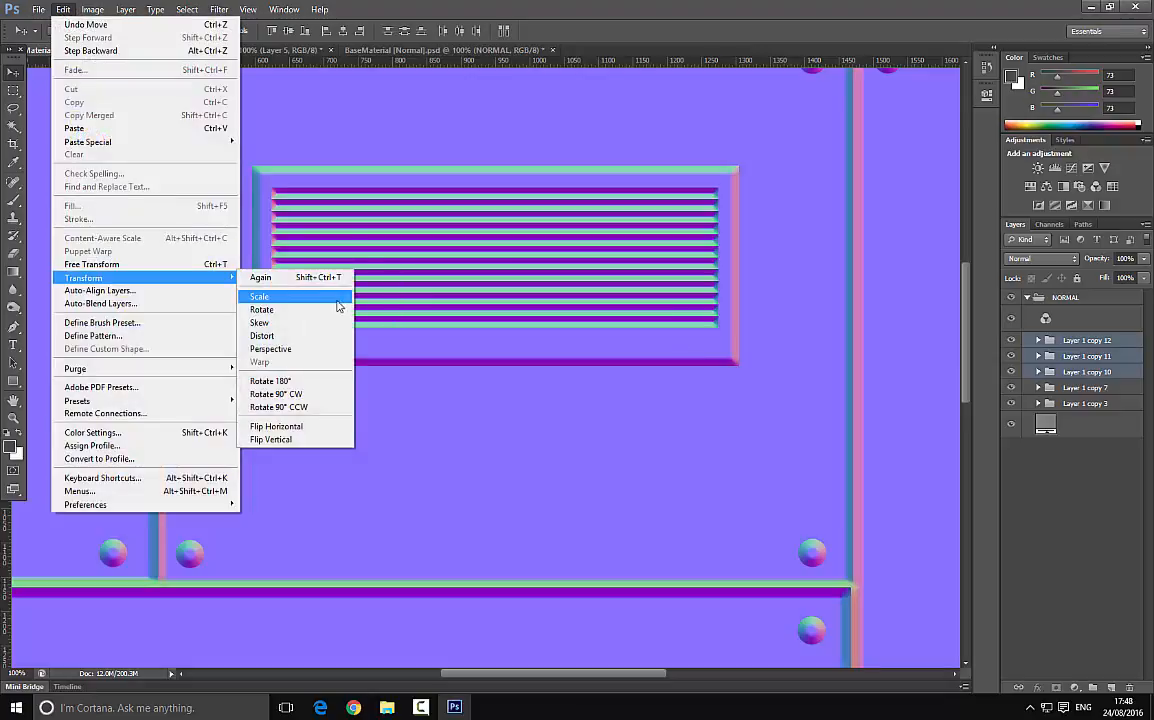
{"action": "left_click", "coordinate": [262, 297]}
{"action": "left_click_drag", "start_coordinate": [496, 339], "coordinate": [496, 348]}
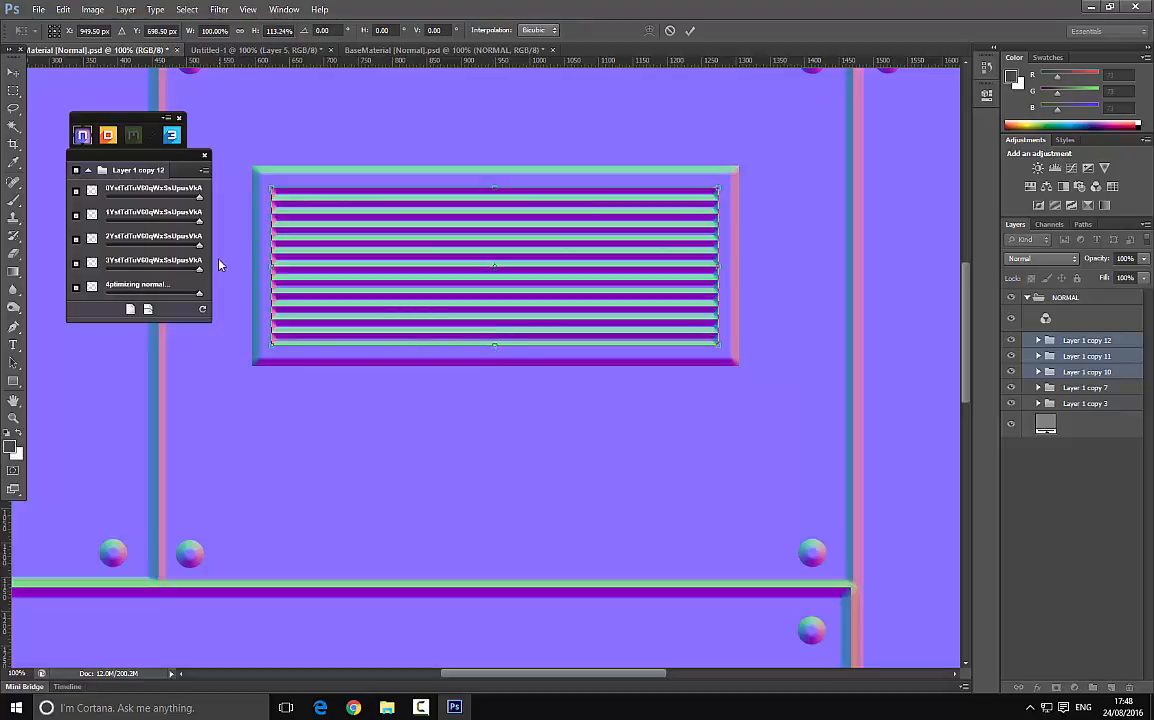
{"action": "key", "text": "Return"}
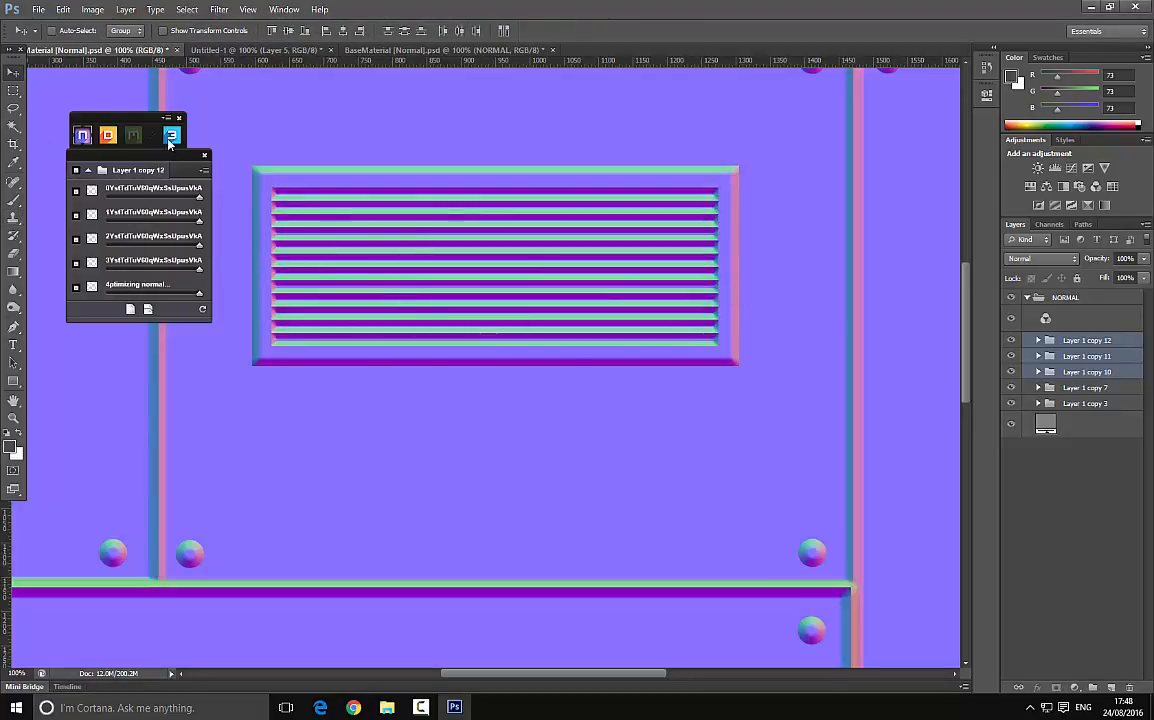
- Inspect the grooved vent, panel seams and rivets on the model from several angles in the 3D preview, and close the preview
{"action": "left_click", "coordinate": [170, 137]}
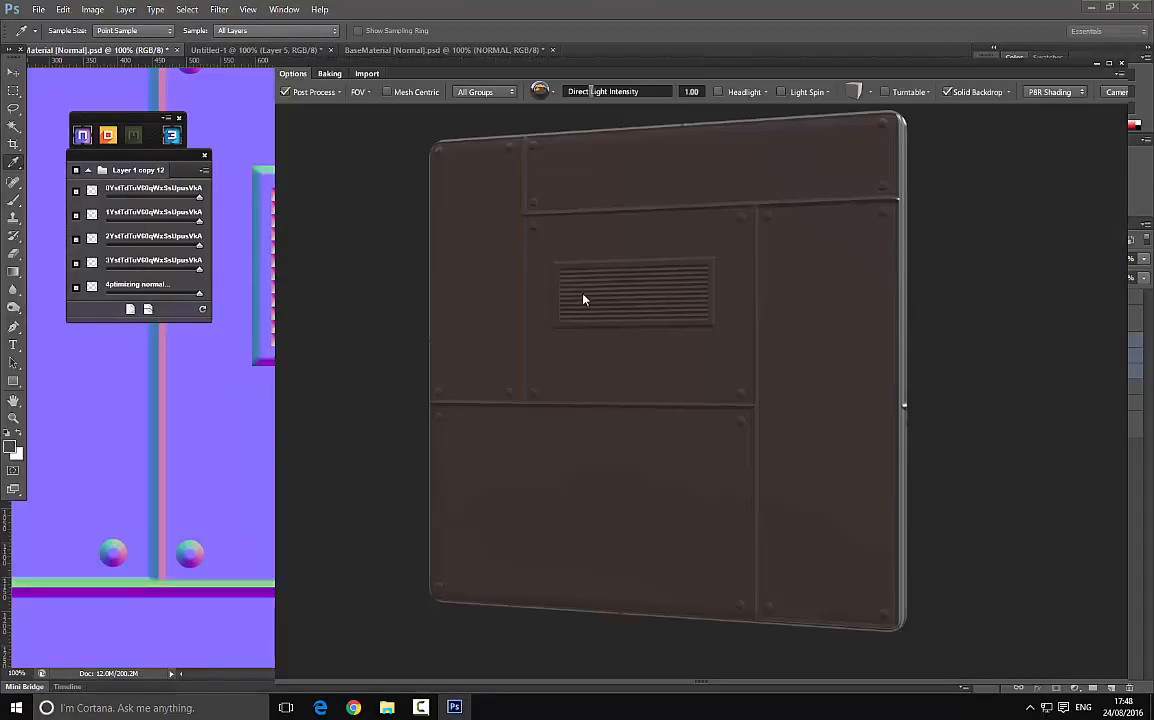
{"action": "left_click_drag", "start_coordinate": [582, 299], "coordinate": [484, 326]}
{"action": "scroll", "coordinate": [444, 319], "scroll_direction": "up", "scroll_amount": 5}
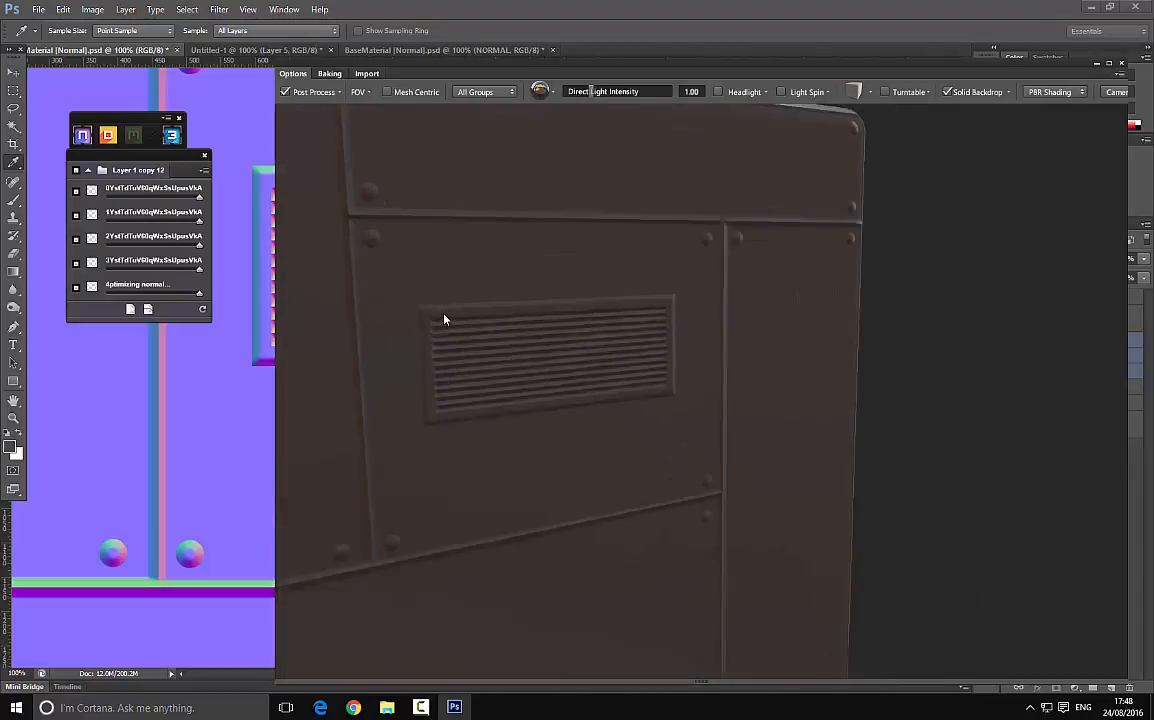
{"action": "scroll", "coordinate": [412, 304], "scroll_direction": "up", "scroll_amount": 2}
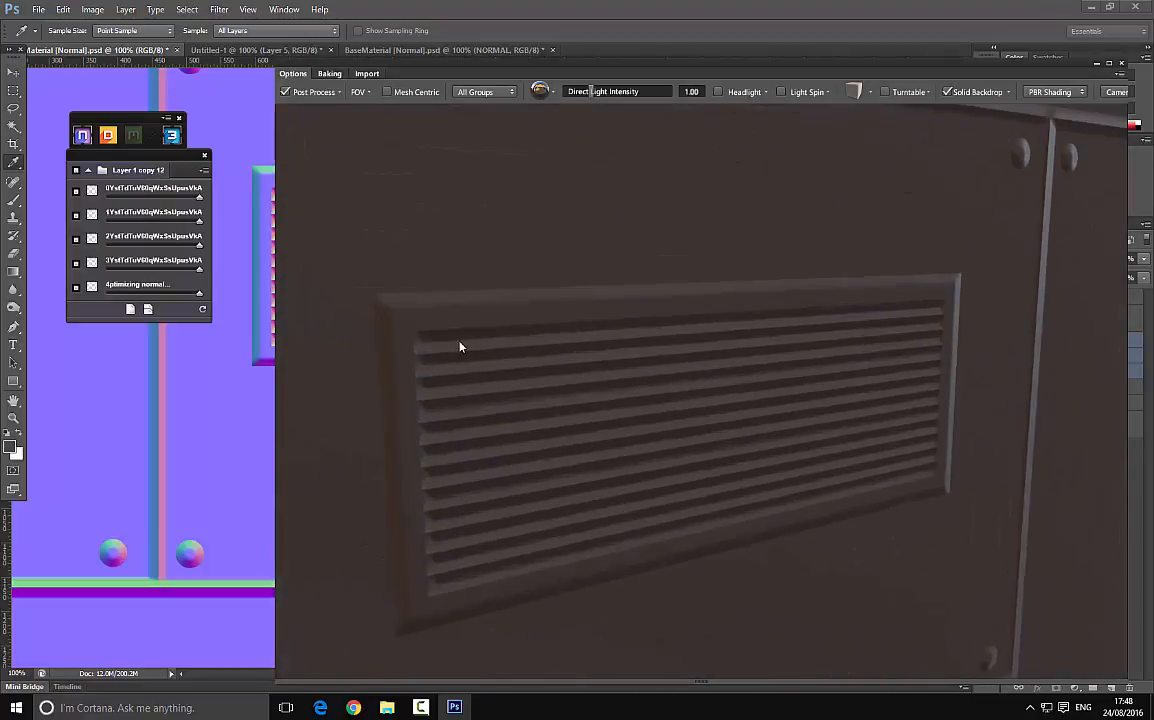
{"action": "scroll", "coordinate": [662, 378], "scroll_direction": "down", "scroll_amount": 6}
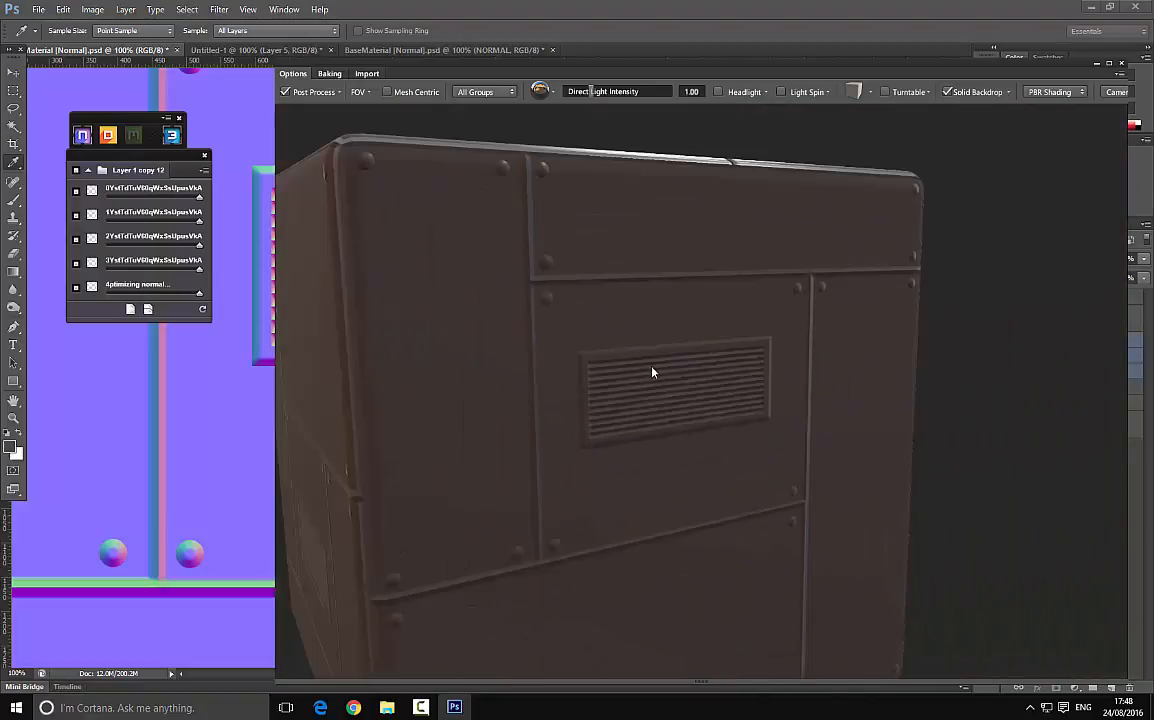
{"action": "left_click_drag", "start_coordinate": [568, 304], "coordinate": [711, 365]}
{"action": "left_click_drag", "start_coordinate": [594, 371], "coordinate": [614, 412]}
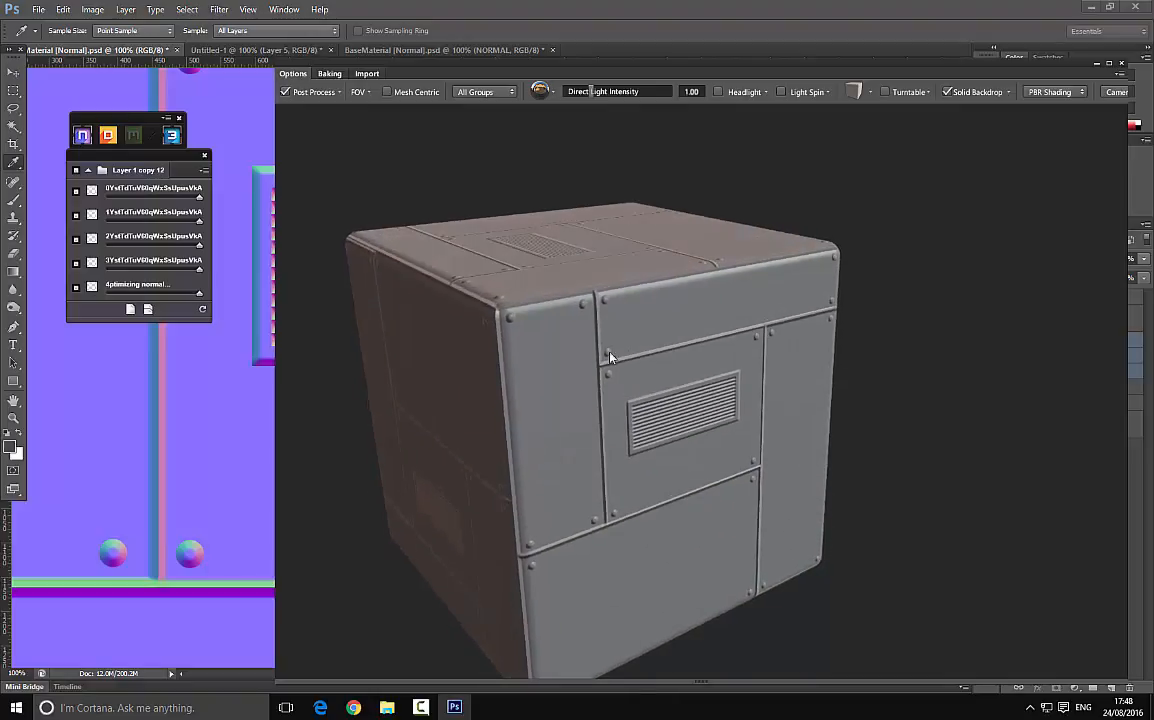
{"action": "scroll", "coordinate": [608, 304], "scroll_direction": "up", "scroll_amount": 6}
{"action": "left_click_drag", "start_coordinate": [574, 297], "coordinate": [665, 360]}
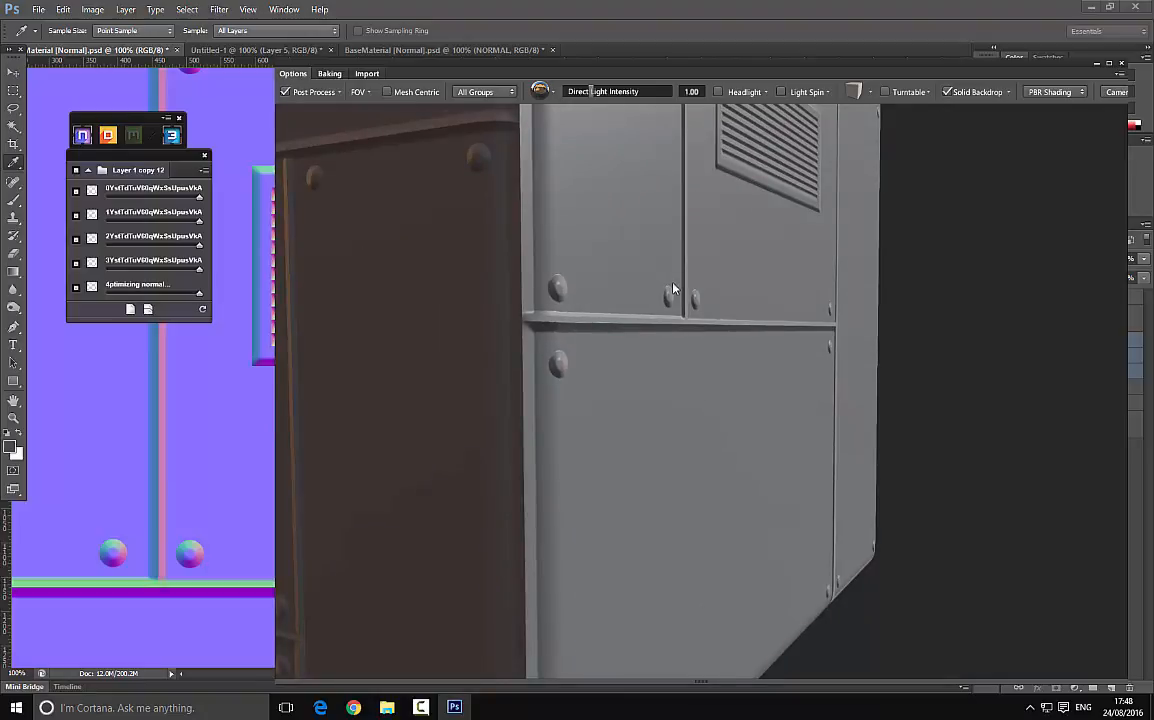
{"action": "left_click_drag", "start_coordinate": [677, 268], "coordinate": [629, 351]}
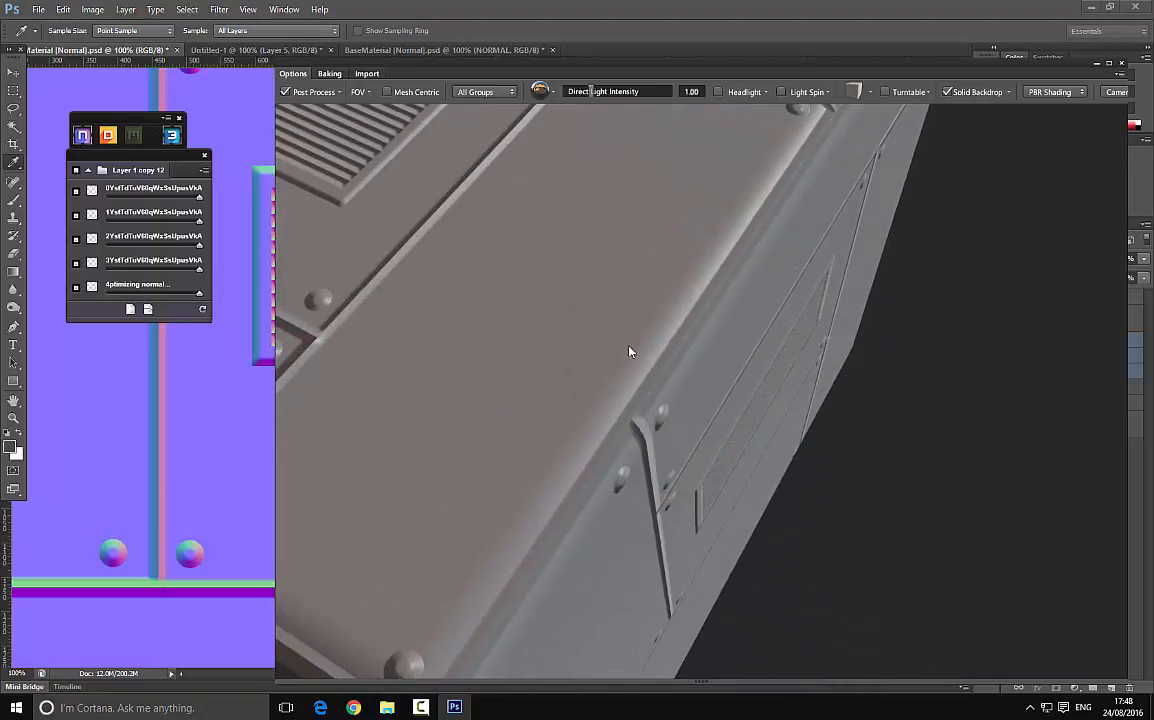
{"action": "left_click_drag", "start_coordinate": [652, 457], "coordinate": [620, 327]}
{"action": "left_click_drag", "start_coordinate": [618, 262], "coordinate": [600, 380]}
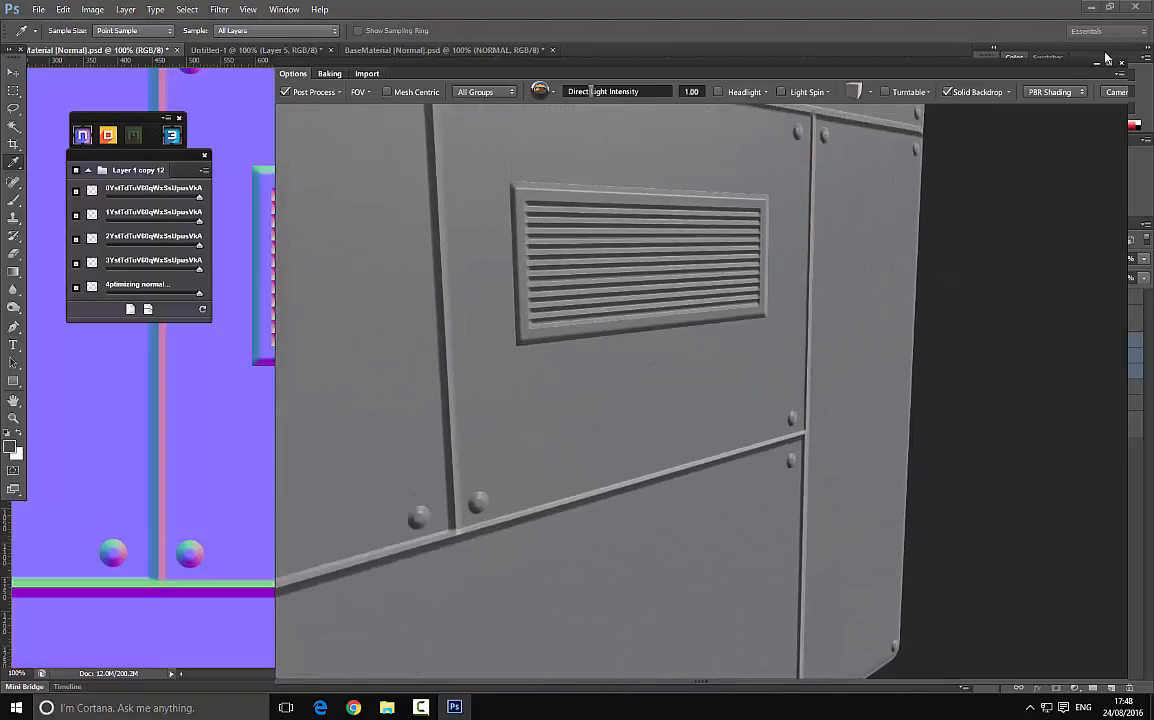
{"action": "left_click", "coordinate": [1122, 64]}
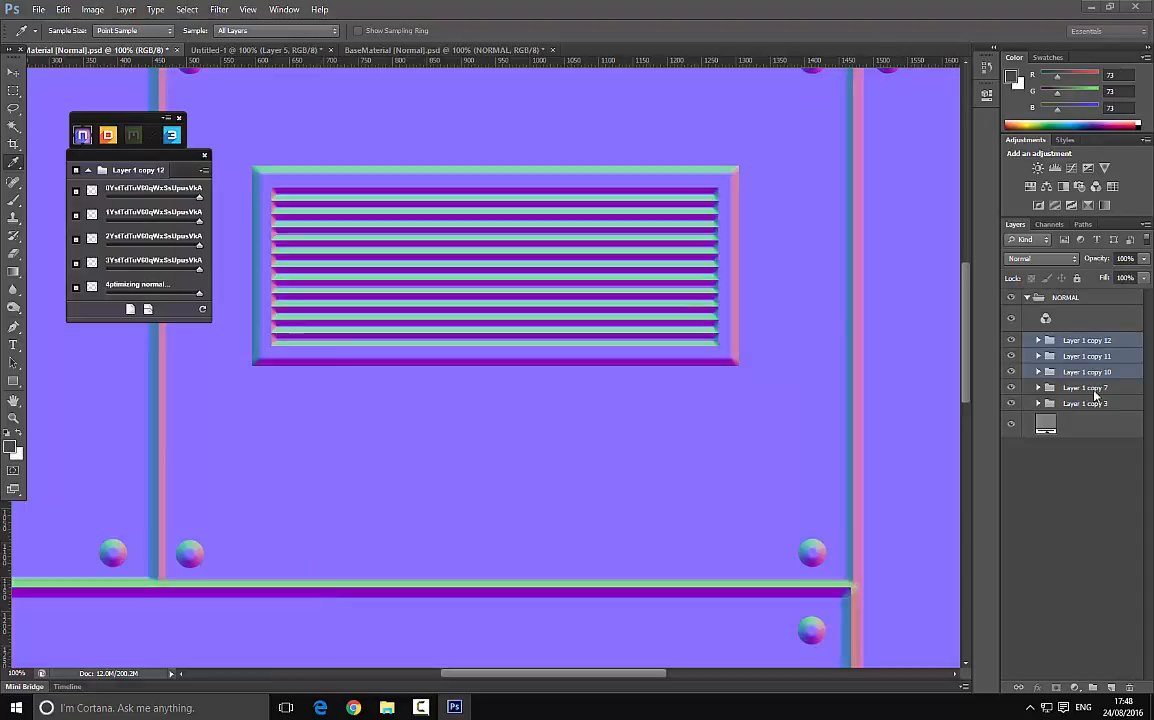
- Examine the Layer 1 copy 3 group by toggling its visibility and checking the bevel layers inside it, and collapse the group
{"action": "left_click", "coordinate": [1041, 405]}
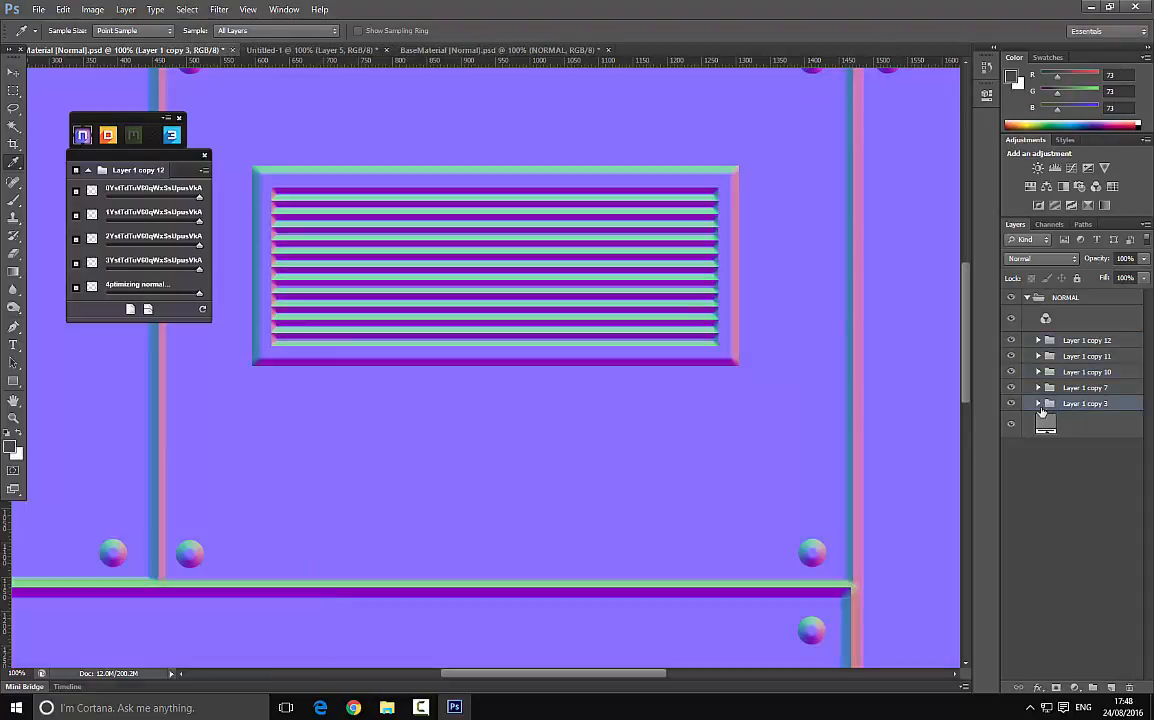
{"action": "left_click", "coordinate": [1013, 405]}
{"action": "left_click", "coordinate": [1012, 405]}
{"action": "left_click", "coordinate": [1038, 404]}
{"action": "left_click", "coordinate": [1080, 425]}
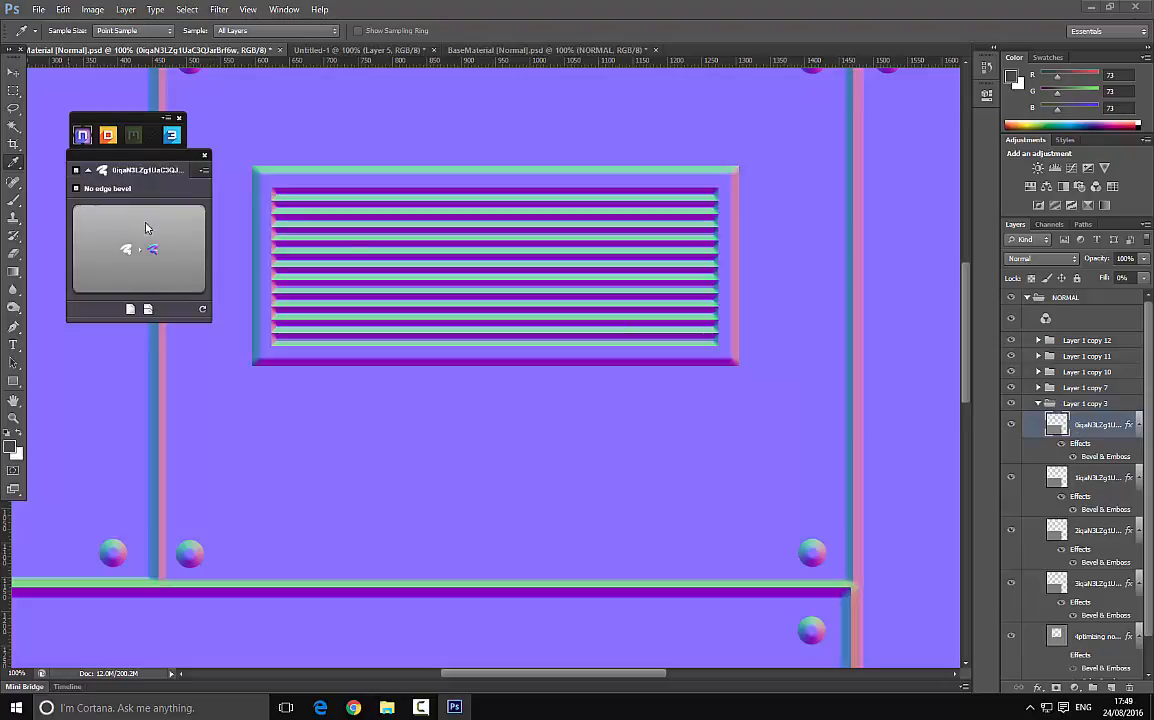
{"action": "scroll", "coordinate": [1092, 446], "scroll_direction": "down", "scroll_amount": 1}
{"action": "left_click", "coordinate": [1091, 446]}
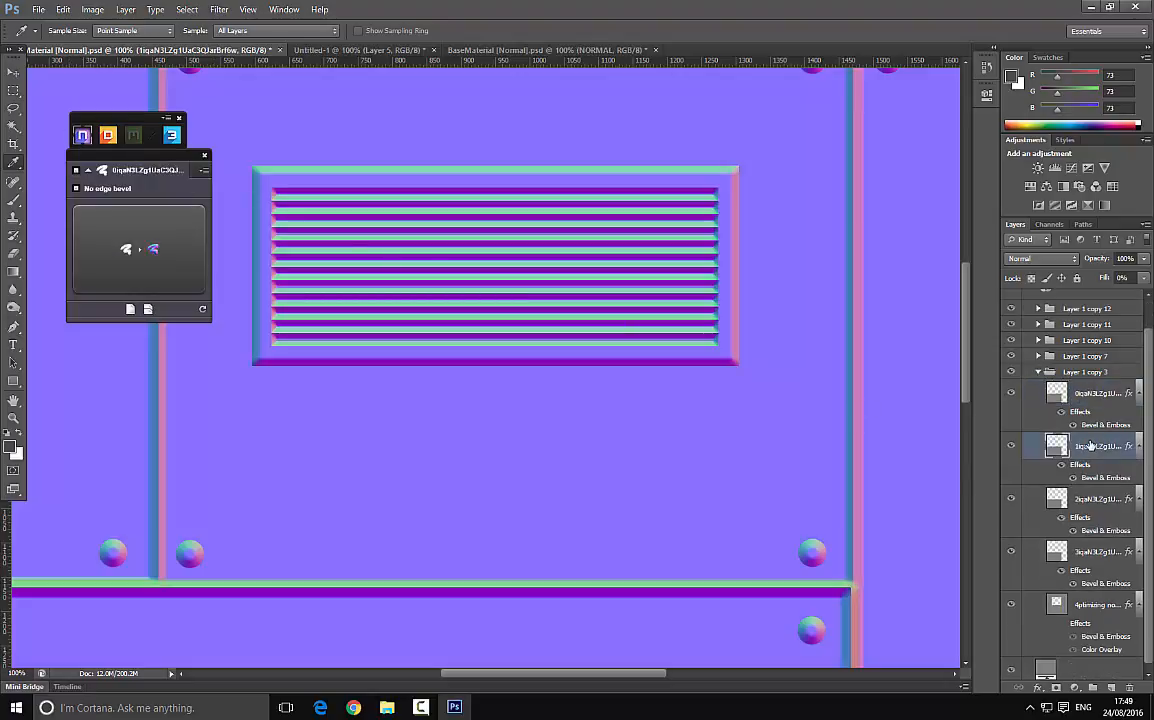
{"action": "scroll", "coordinate": [657, 324], "scroll_direction": "down", "scroll_amount": 1}
{"action": "scroll", "coordinate": [1062, 480], "scroll_direction": "down", "scroll_amount": 1}
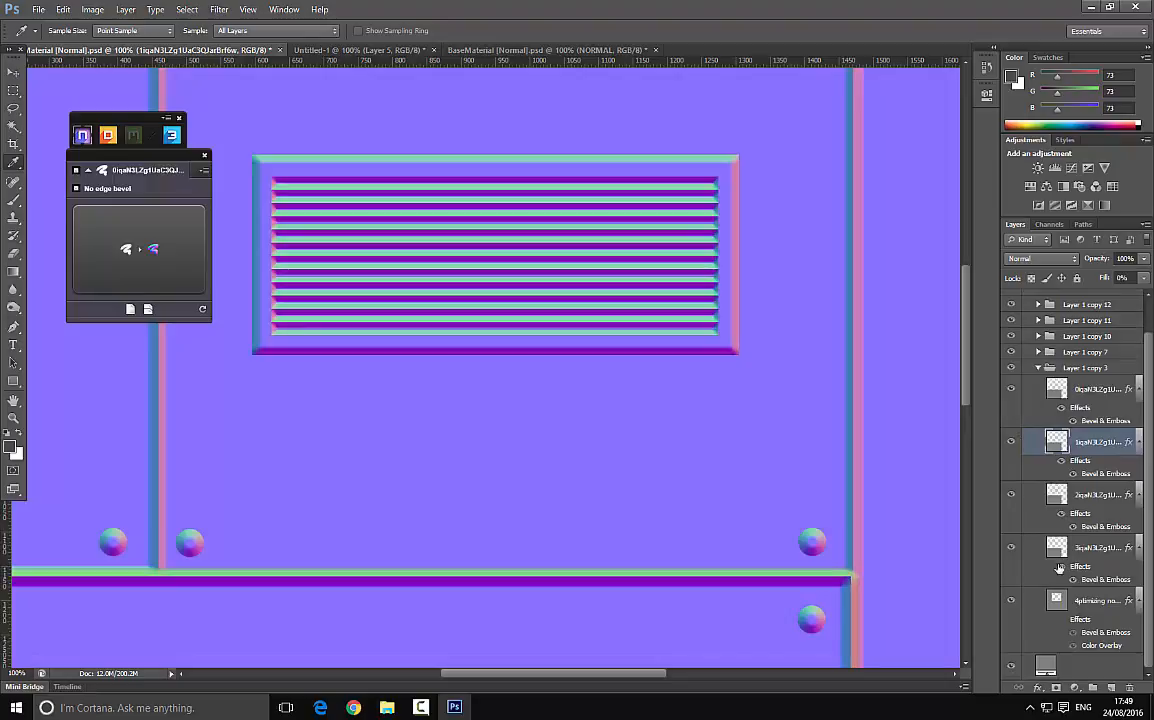
{"action": "left_click", "coordinate": [1090, 548]}
{"action": "left_click", "coordinate": [1090, 497], "text": "ctrl"}
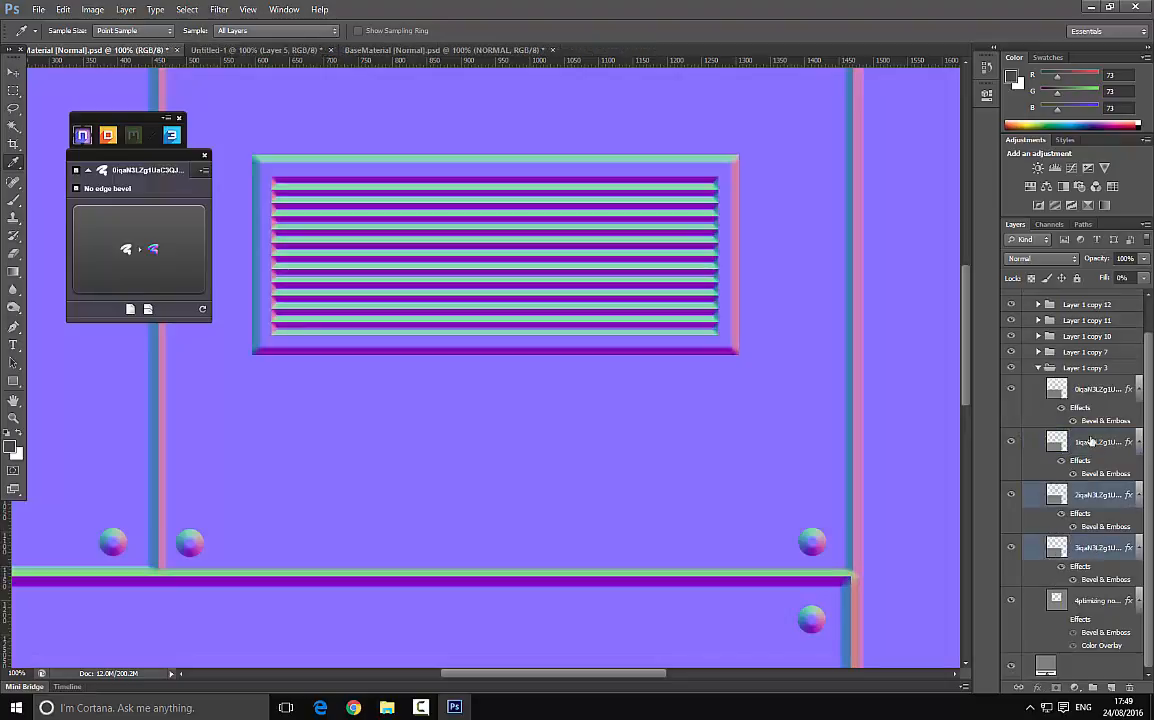
{"action": "left_click", "coordinate": [1093, 440], "text": "ctrl"}
{"action": "left_click", "coordinate": [1100, 390], "text": "ctrl"}
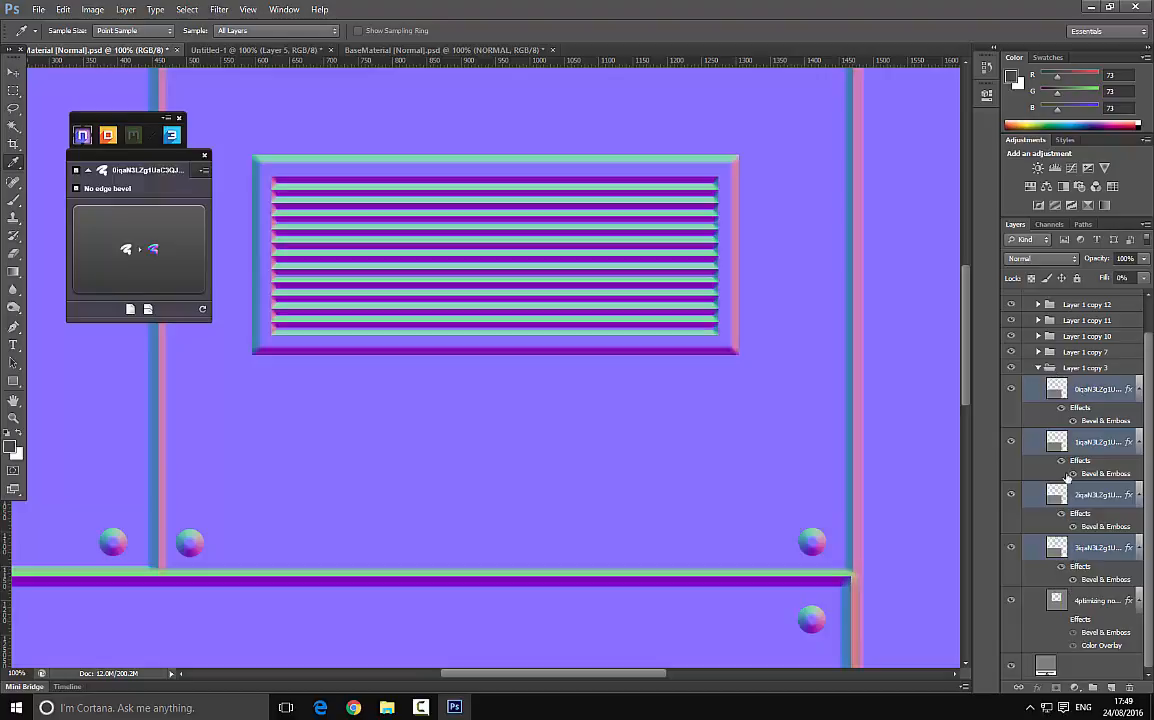
{"action": "left_click", "coordinate": [1038, 368]}
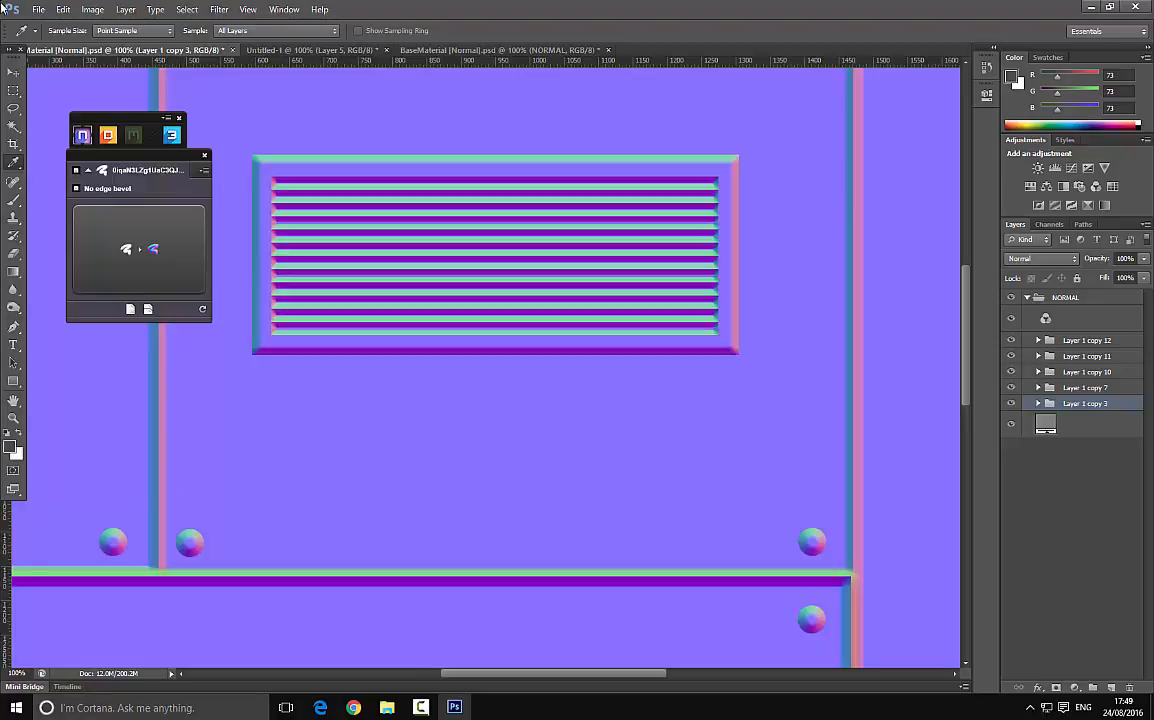
{"action": "left_click", "coordinate": [13, 73]}
{"action": "left_click_drag", "start_coordinate": [372, 170], "coordinate": [446, 484]}
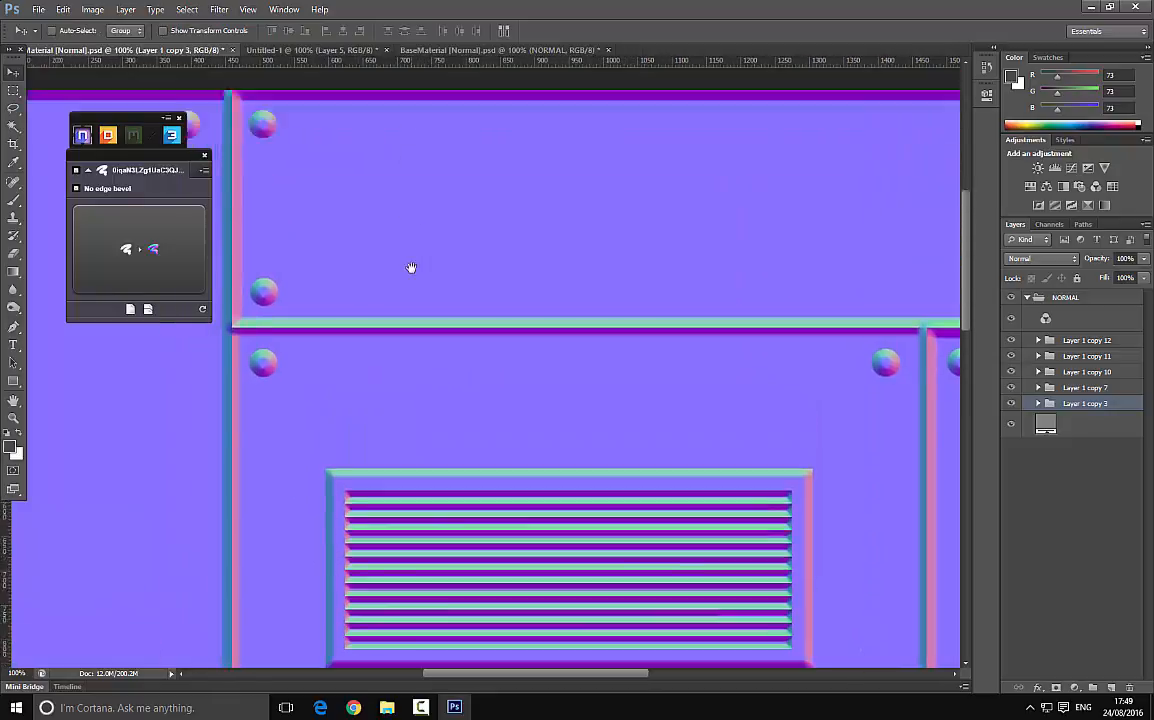
{"action": "left_click_drag", "start_coordinate": [411, 267], "coordinate": [403, 382]}
- Draw a rectangular selection about 1050 px wide in the lower-left metal panel and convert it into a beveled normal detail above Layer 1 copy 12
{"action": "left_click", "coordinate": [1103, 342]}
{"action": "left_click_drag", "start_coordinate": [468, 290], "coordinate": [394, 258]}
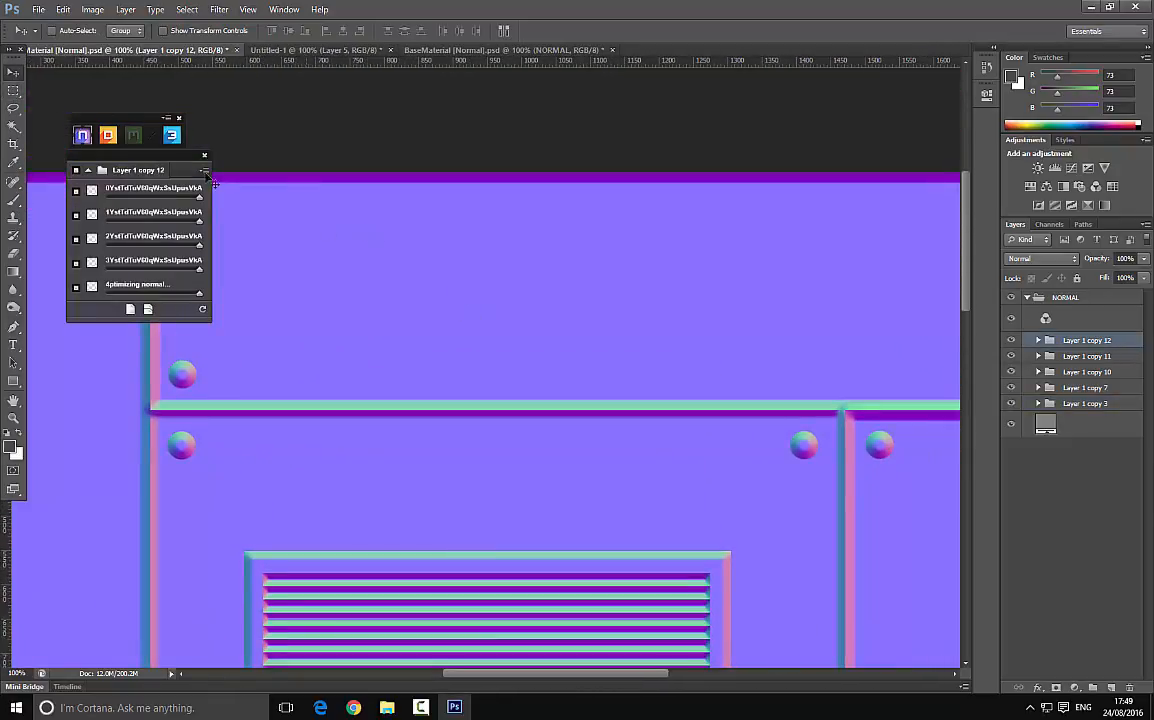
{"action": "left_click", "coordinate": [14, 91]}
{"action": "left_click_drag", "start_coordinate": [415, 234], "coordinate": [650, 290]}
{"action": "key", "text": "ctrl+d"}
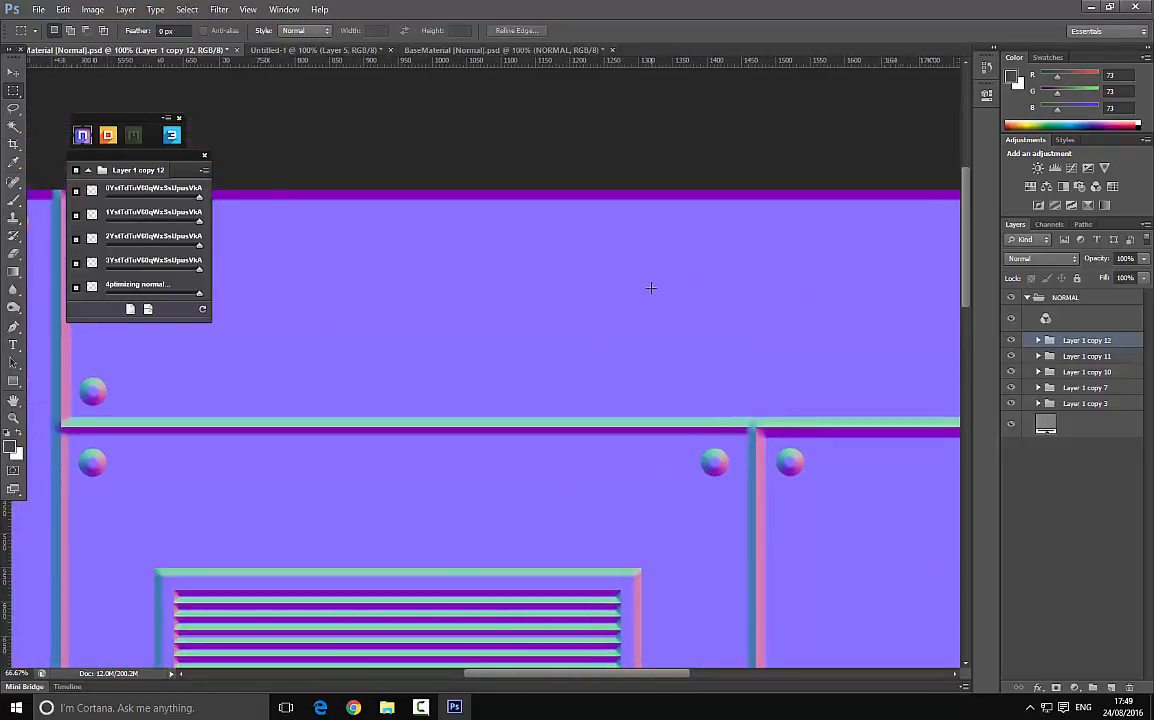
{"action": "key", "text": "ctrl+minus"}
{"action": "key", "text": "ctrl+minus"}
{"action": "key", "text": "ctrl+minus"}
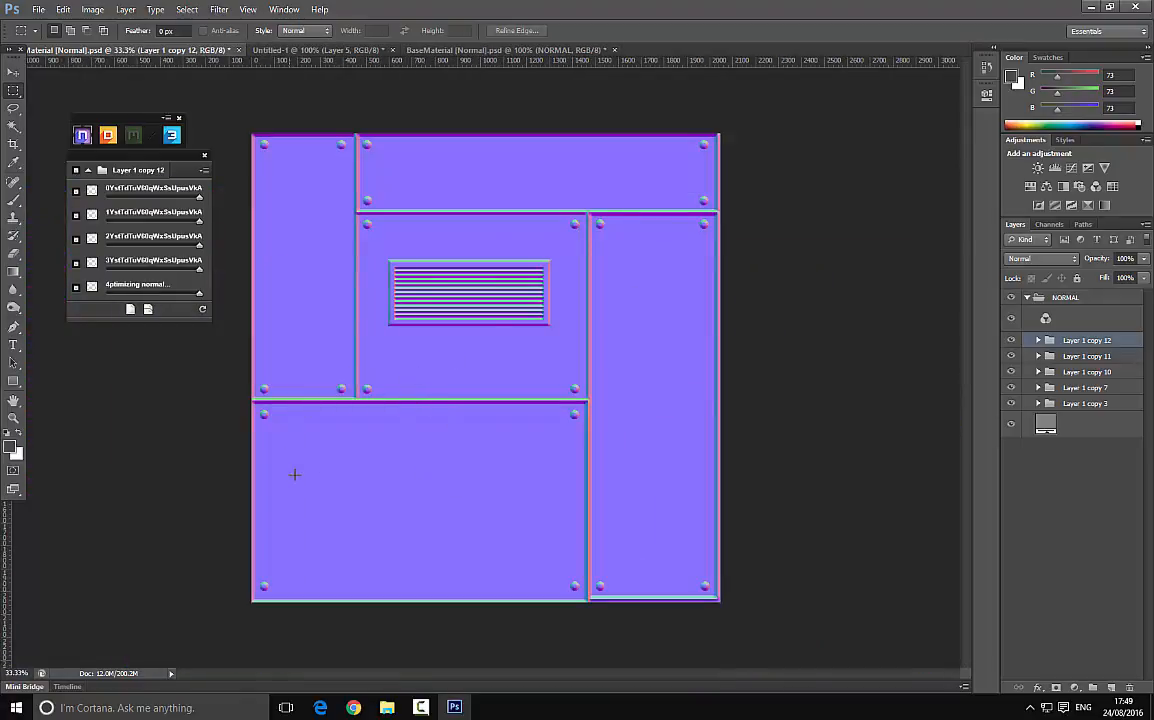
{"action": "left_click_drag", "start_coordinate": [300, 444], "coordinate": [542, 540]}
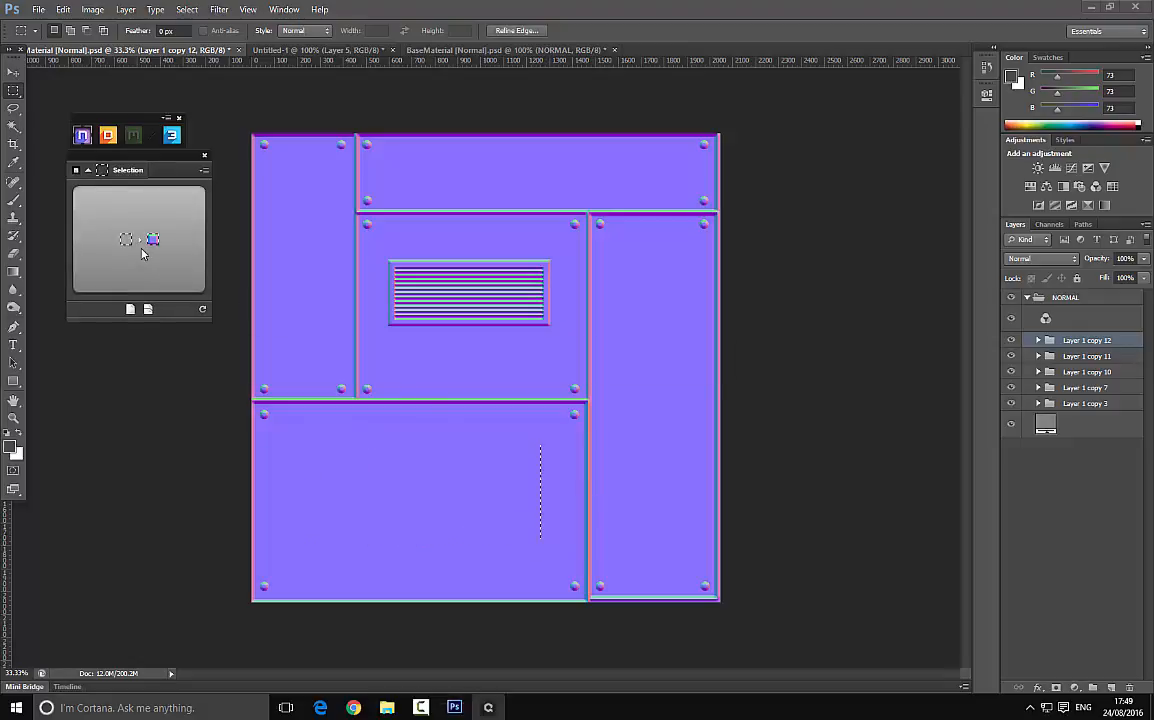
{"action": "left_click", "coordinate": [143, 252]}
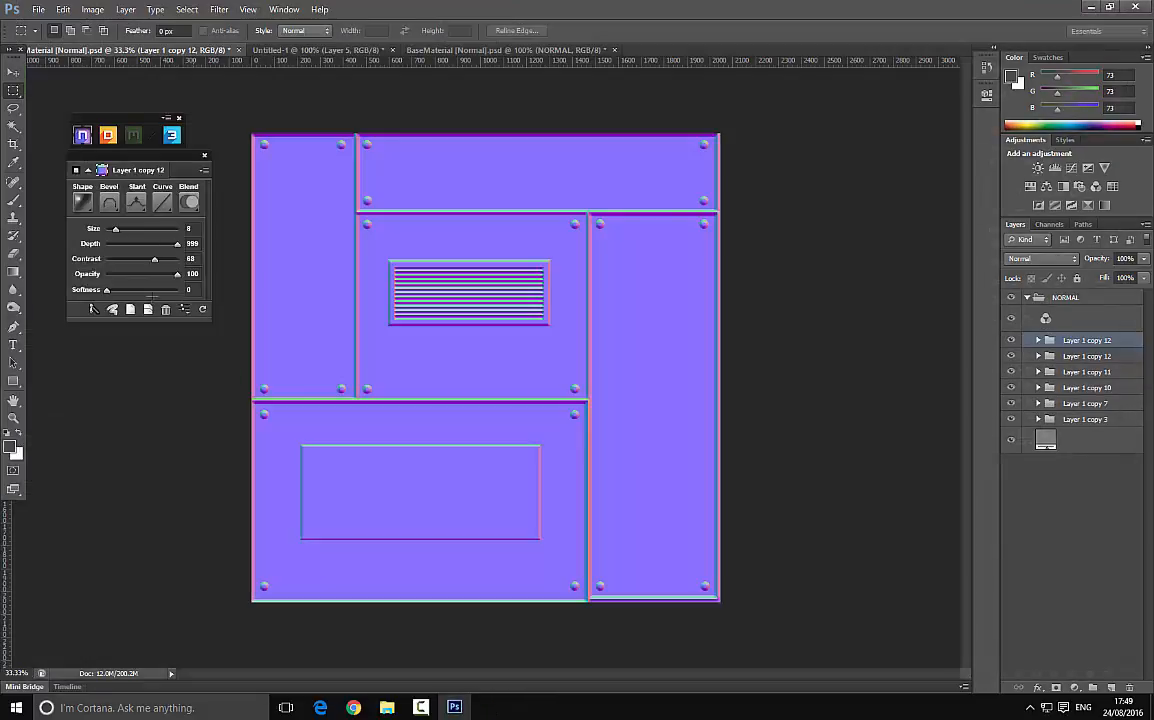
- Recess the new rectangle by setting its bevel slant to Down and its size to 32
{"action": "left_click", "coordinate": [135, 203]}
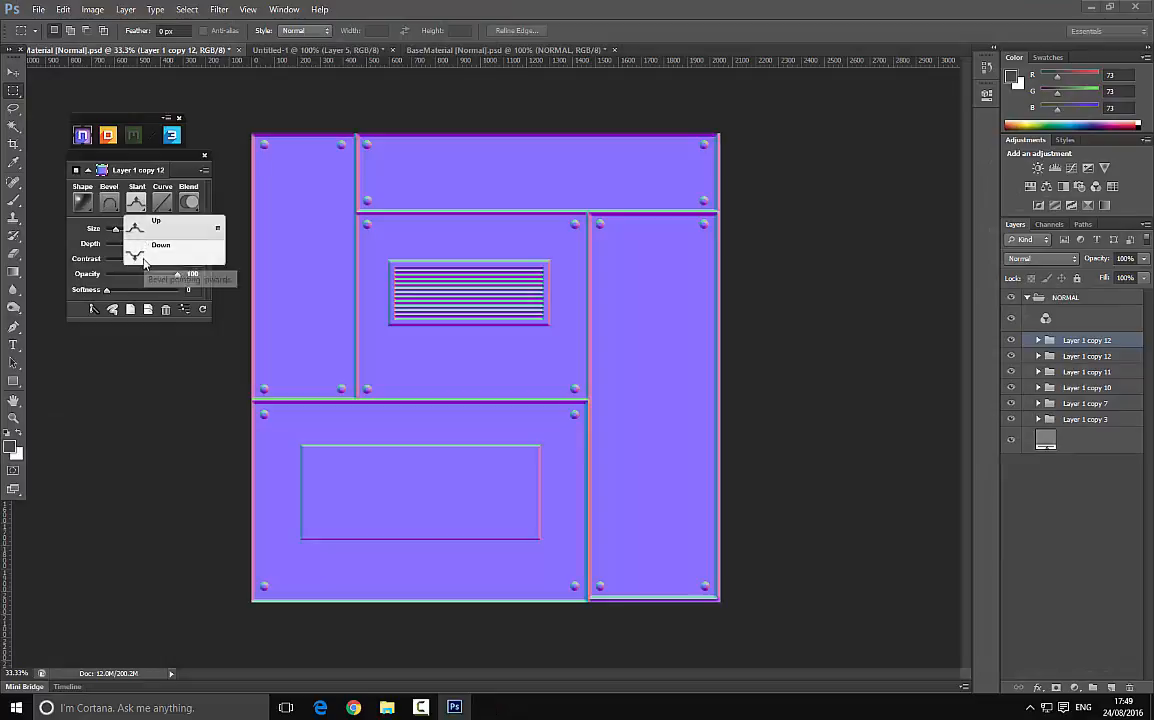
{"action": "left_click", "coordinate": [147, 258]}
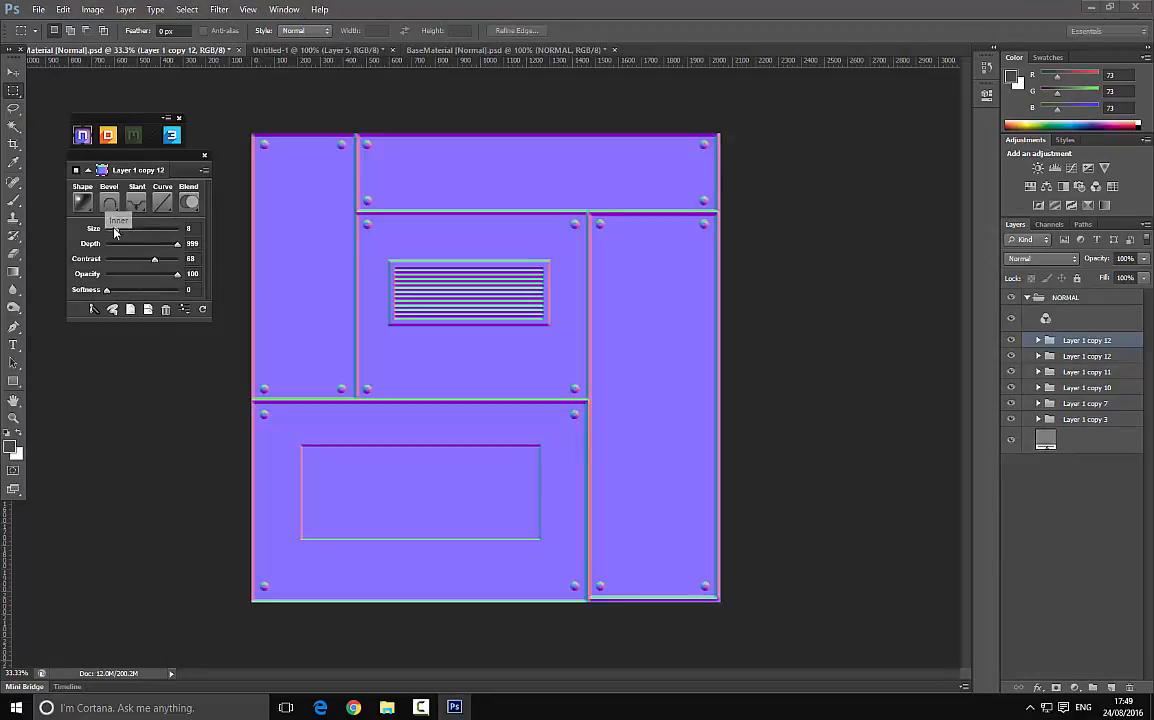
{"action": "left_click_drag", "start_coordinate": [115, 229], "coordinate": [158, 238]}
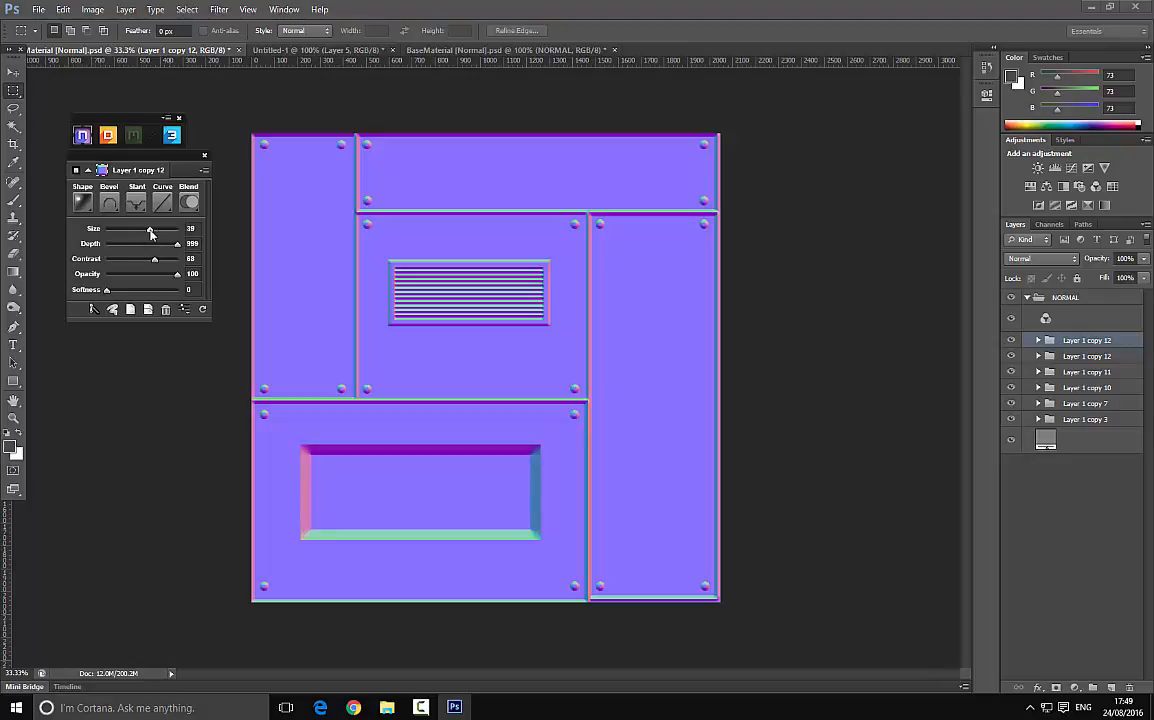
{"action": "left_click_drag", "start_coordinate": [147, 236], "coordinate": [141, 236]}
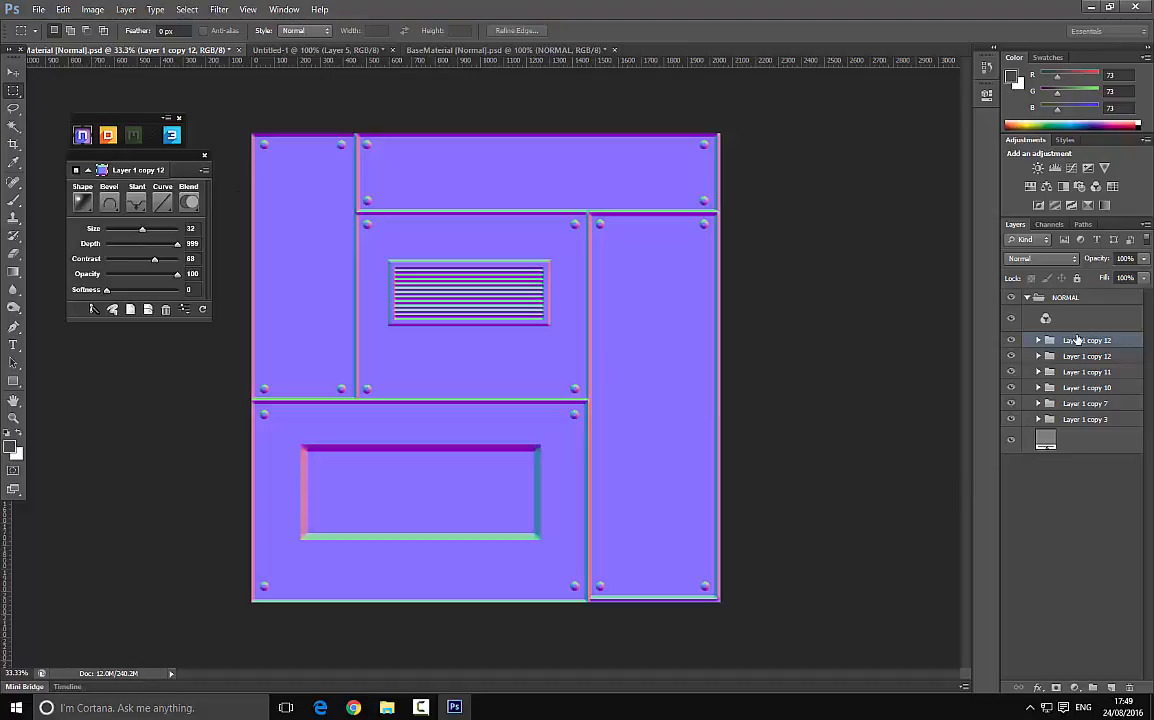
- Duplicate the recessed rectangle's layer group and scale the copy to 63.45% width and 53.35% height, centred inside the original
{"action": "left_click_drag", "start_coordinate": [1079, 342], "coordinate": [1113, 686]}
{"action": "left_click", "coordinate": [62, 9]}
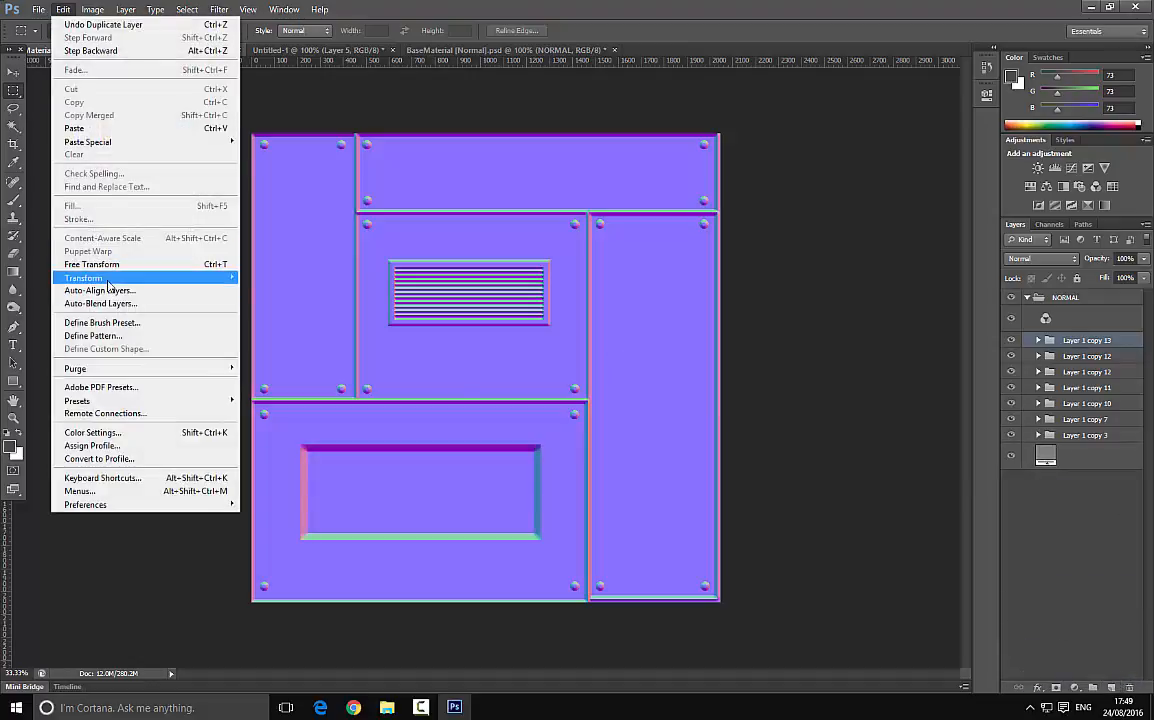
{"action": "mouse_move", "coordinate": [200, 277]}
{"action": "left_click", "coordinate": [259, 296]}
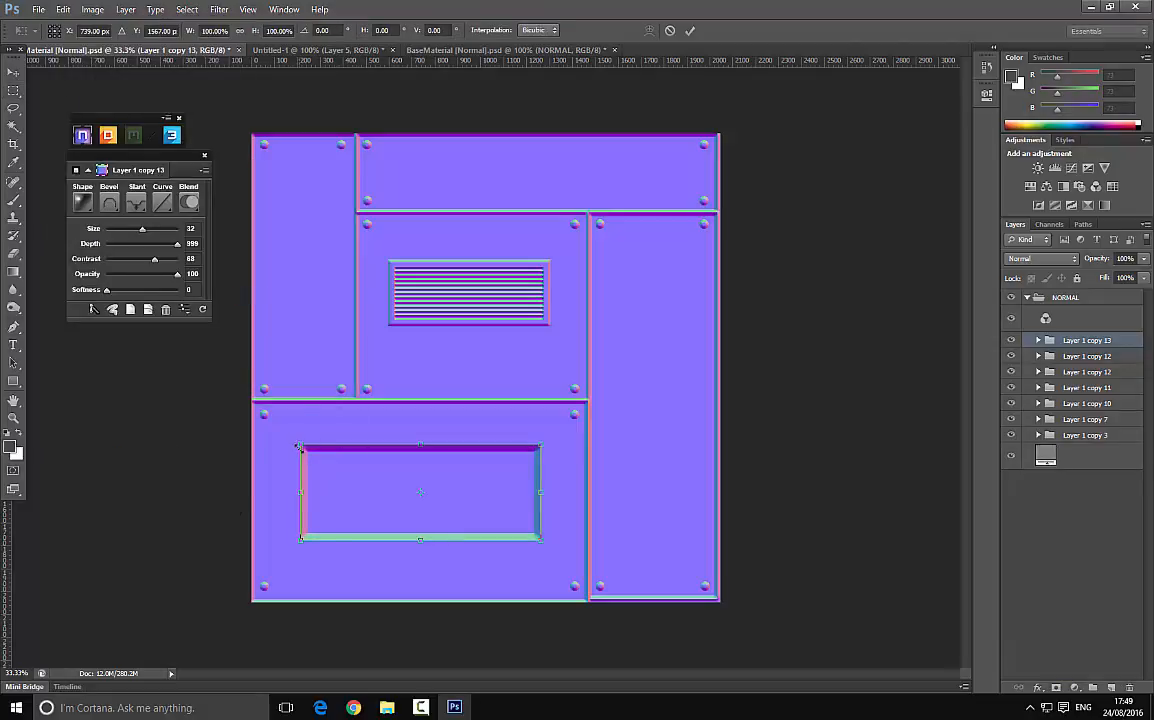
{"action": "left_click_drag", "start_coordinate": [298, 446], "coordinate": [338, 460]}
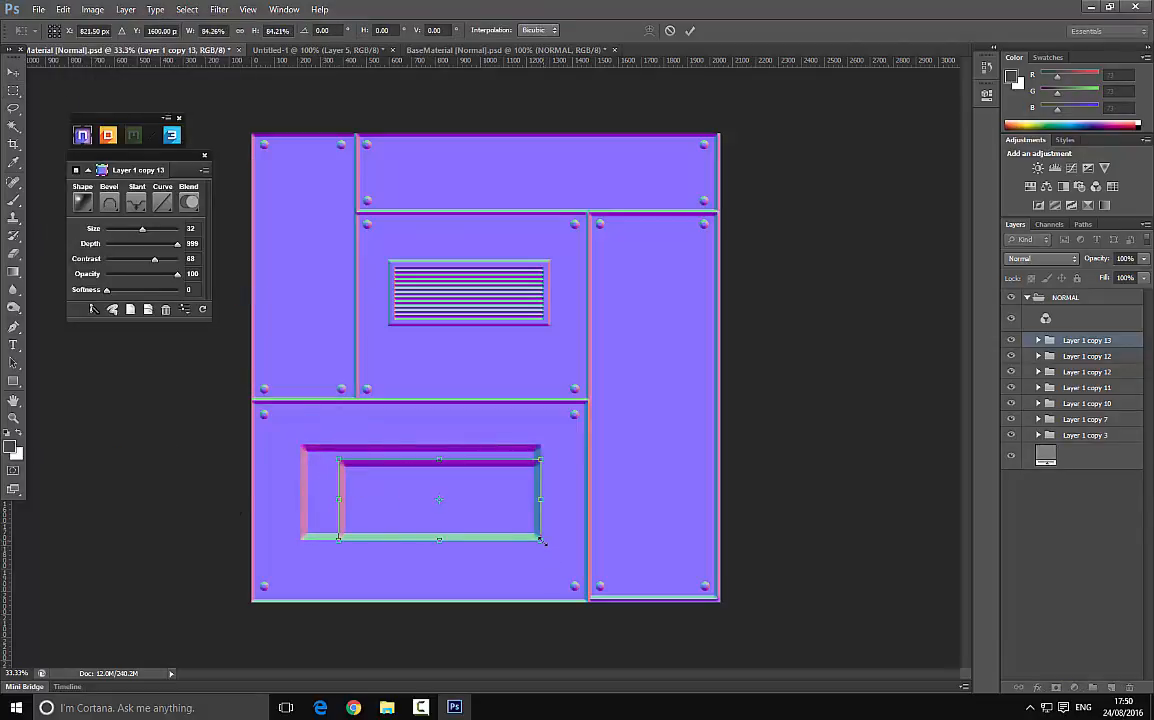
{"action": "left_click_drag", "start_coordinate": [541, 540], "coordinate": [493, 516]}
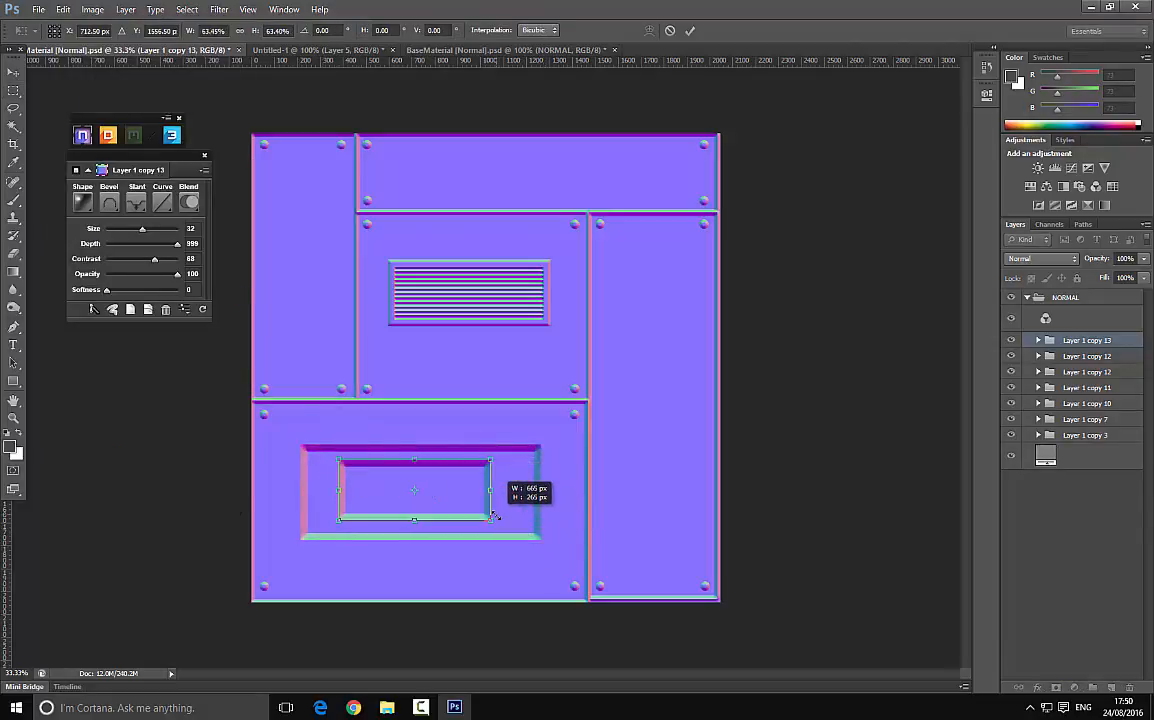
{"action": "left_click_drag", "start_coordinate": [413, 459], "coordinate": [414, 466]}
{"action": "left_click_drag", "start_coordinate": [415, 516], "coordinate": [415, 513]}
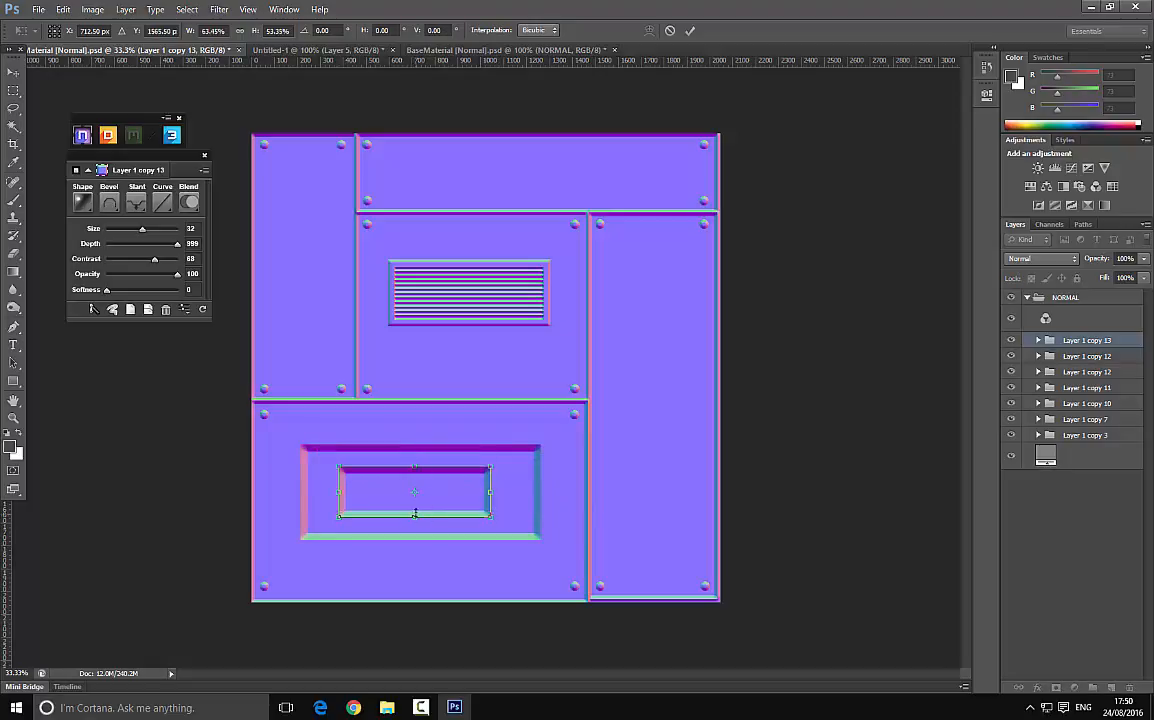
- Try to set the bevel slant of the inner rectangle to Up
{"action": "left_click", "coordinate": [135, 202]}
{"action": "left_click", "coordinate": [158, 228]}
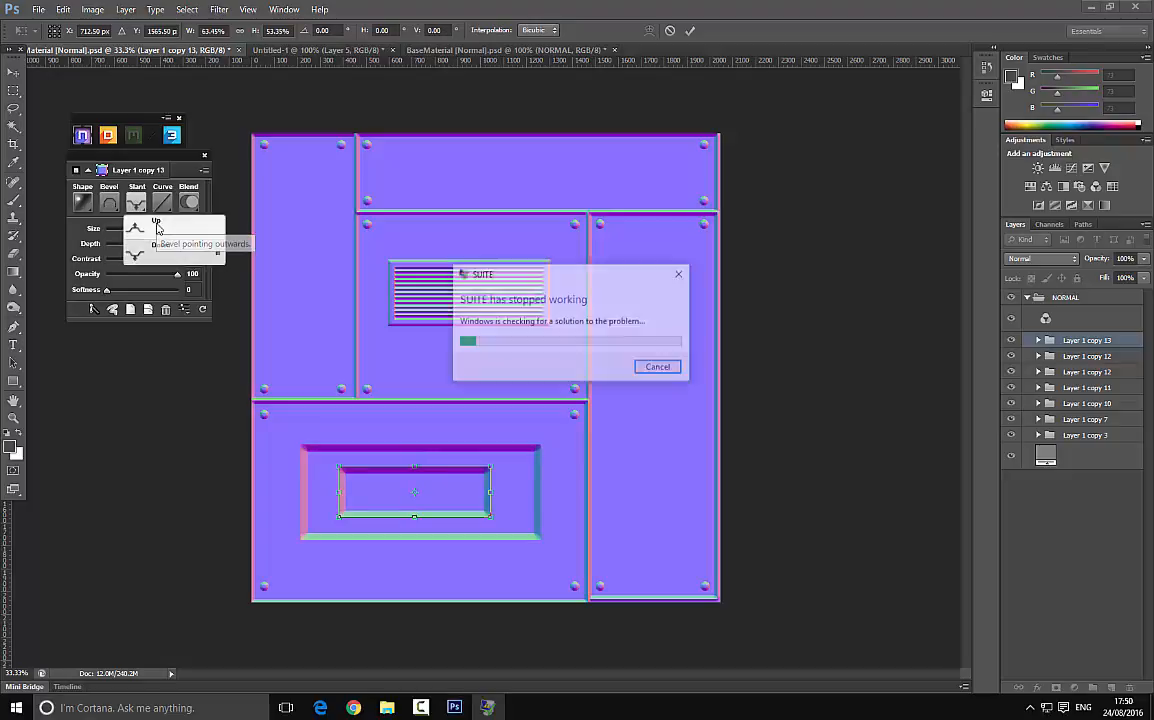